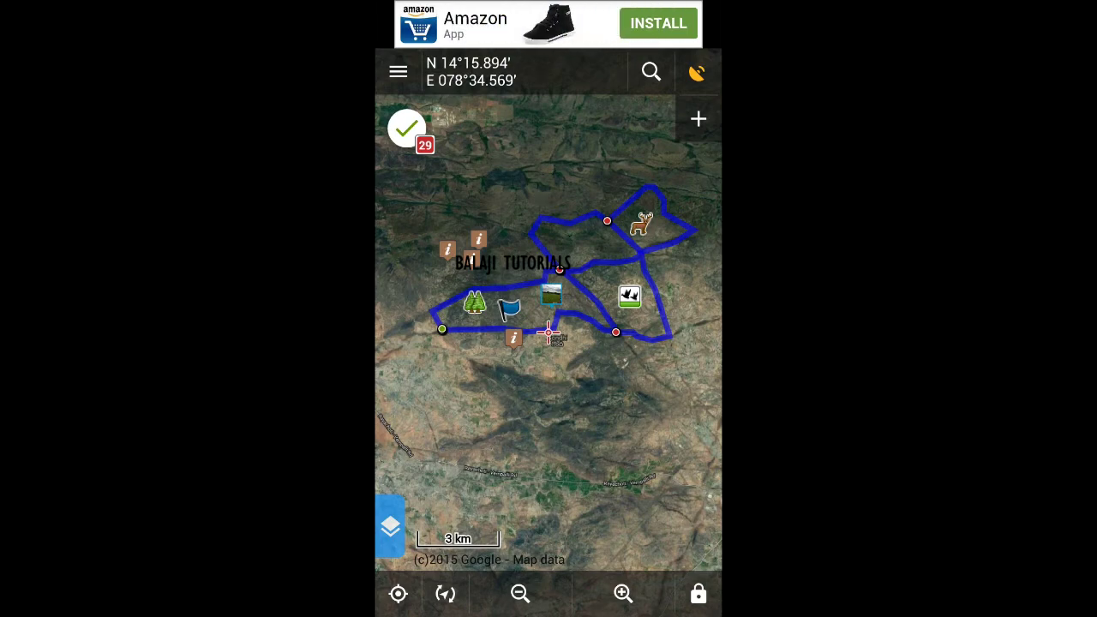
Open the Recorded track folder to review its tracks and their visibility, and return to the data list.
click(397, 71)
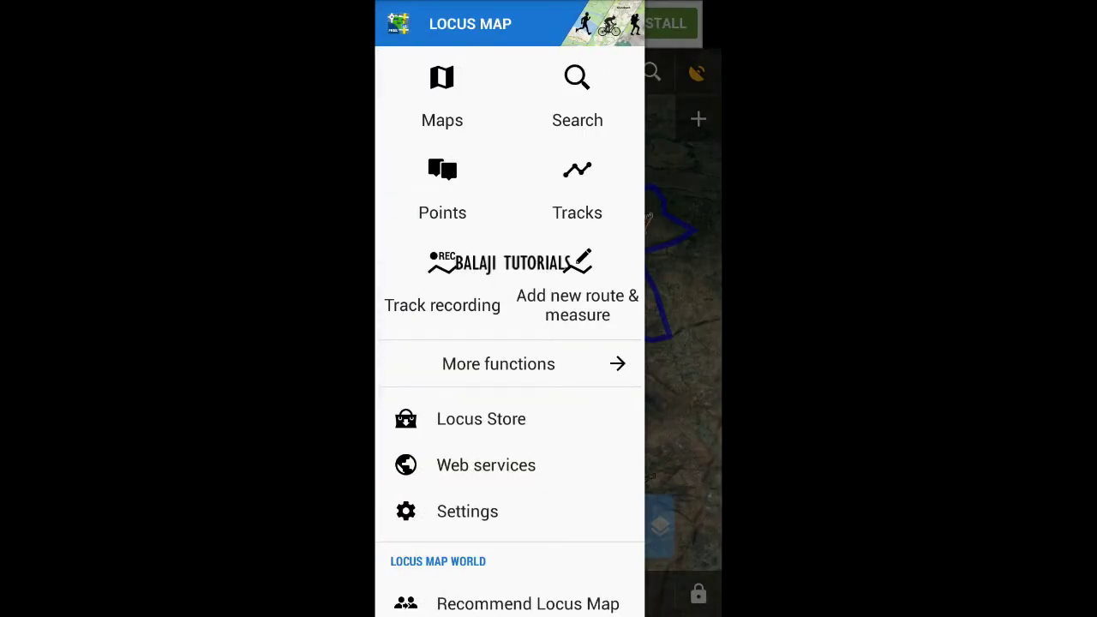
click(577, 189)
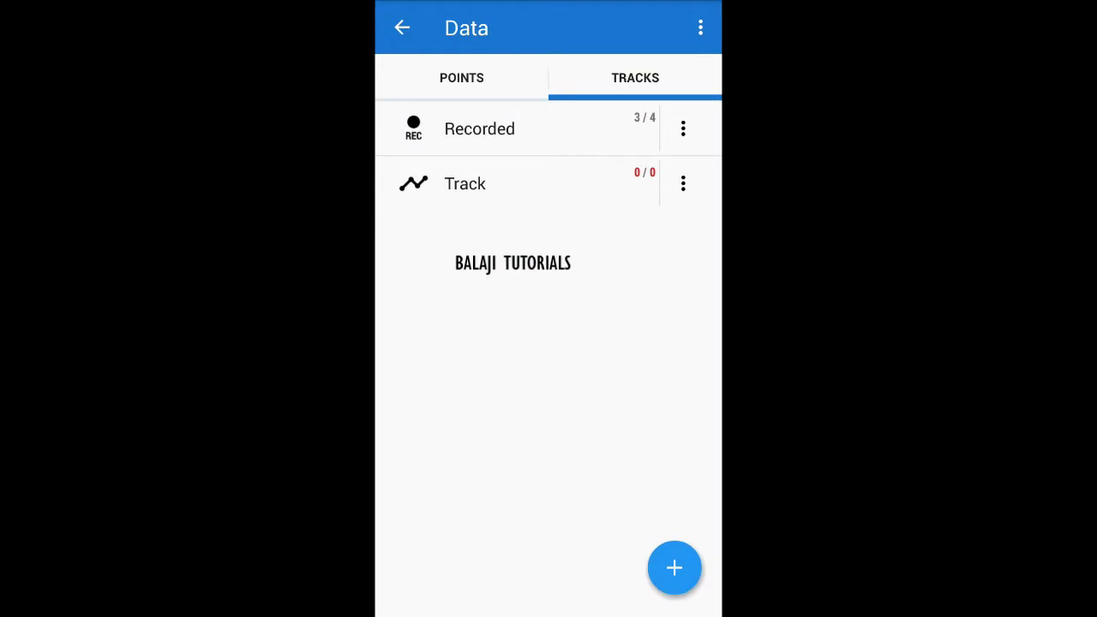
click(479, 128)
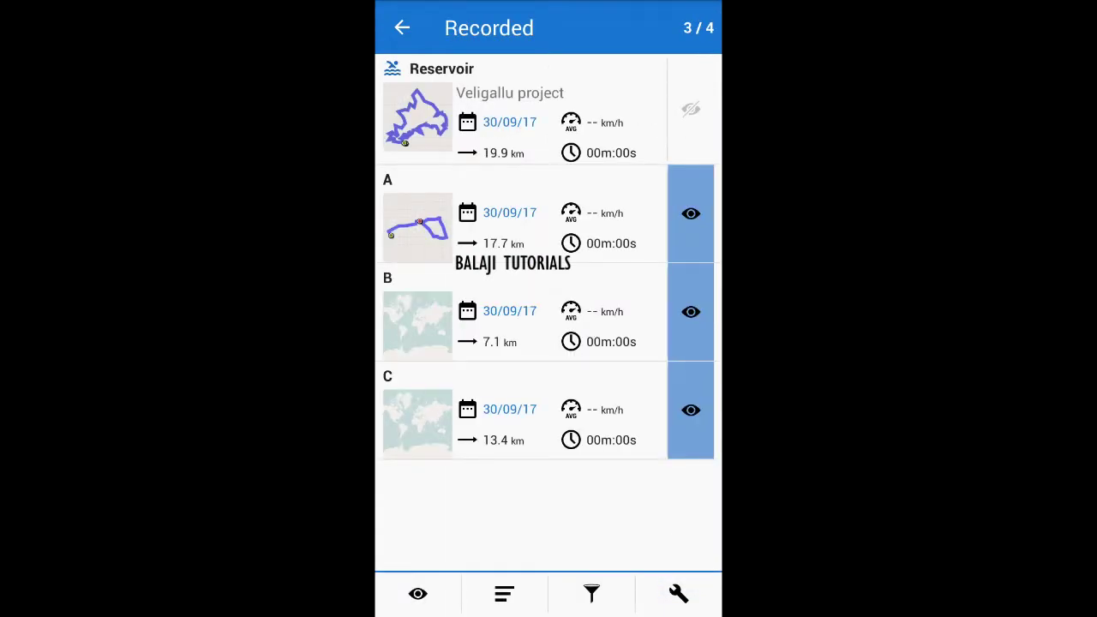
click(402, 27)
Start an export of the Recorded track folder with KML/KMZ as the export type.
click(683, 182)
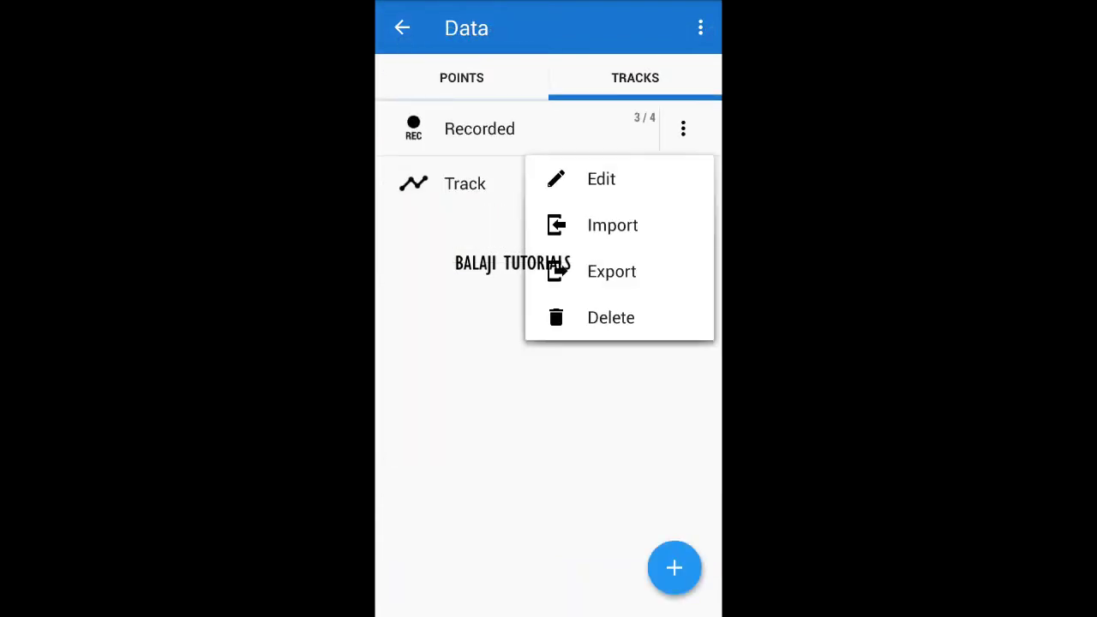
click(611, 271)
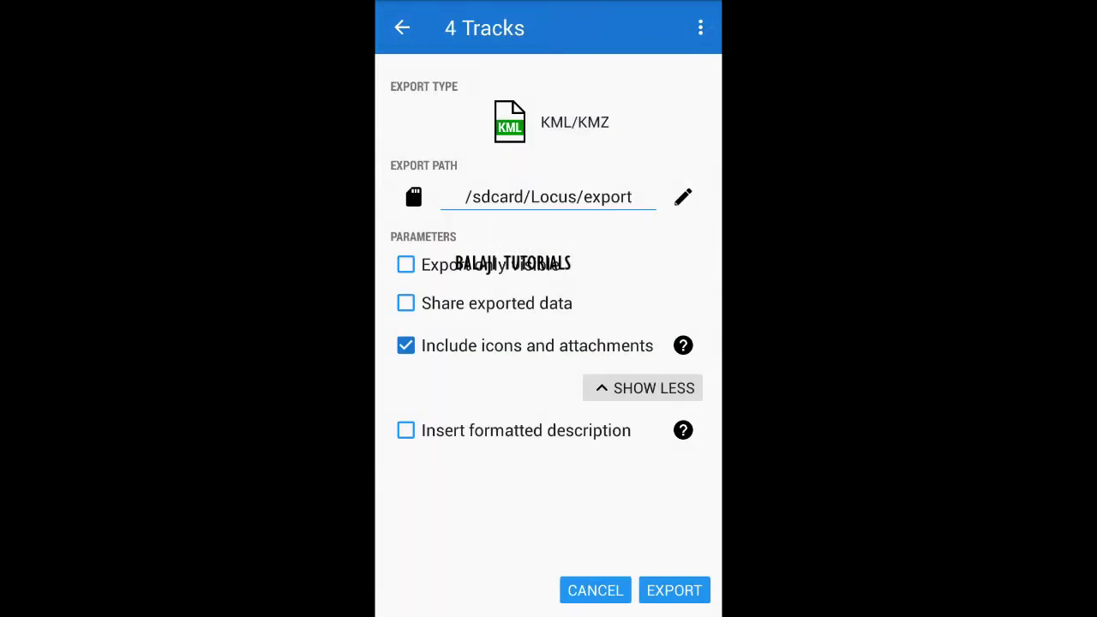
click(552, 121)
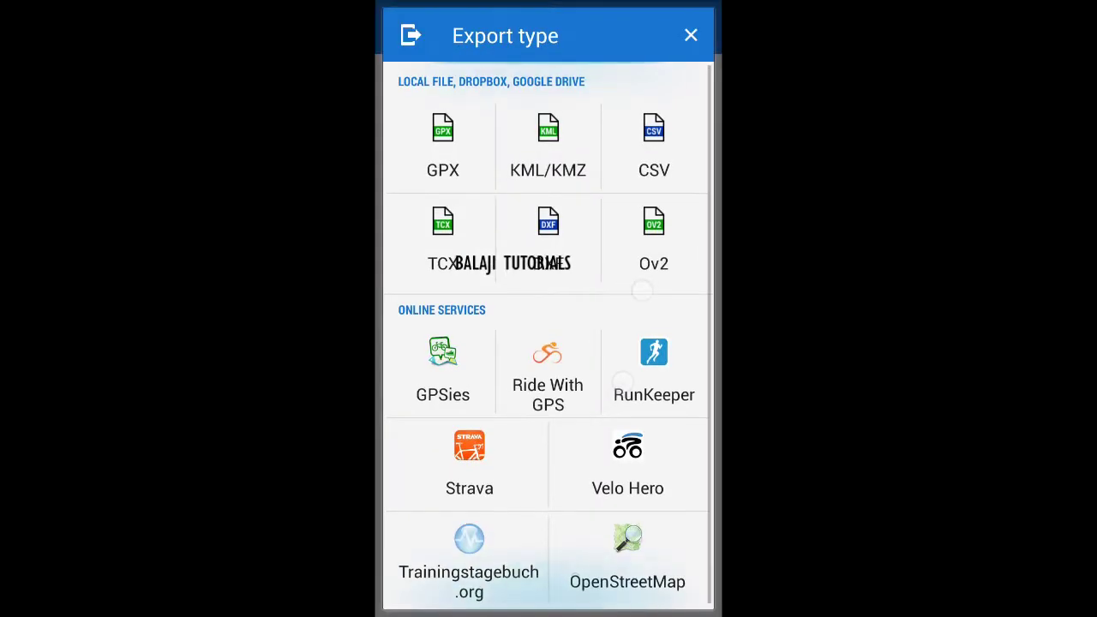
click(548, 146)
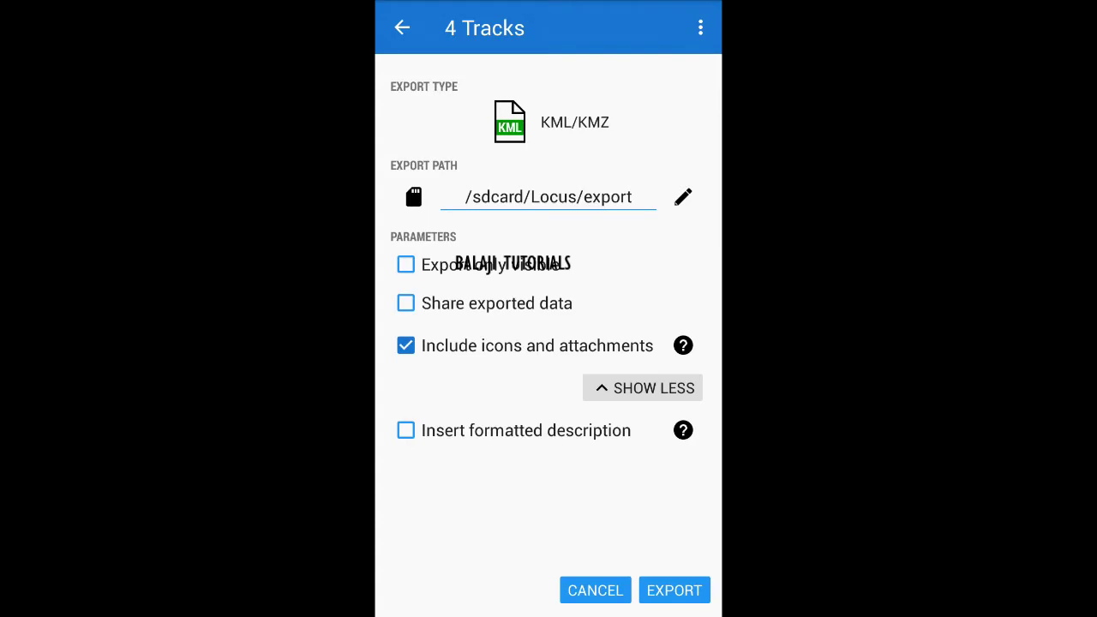
Edit the export path and browse the local files to the sdcard/Locus/export folder.
click(683, 197)
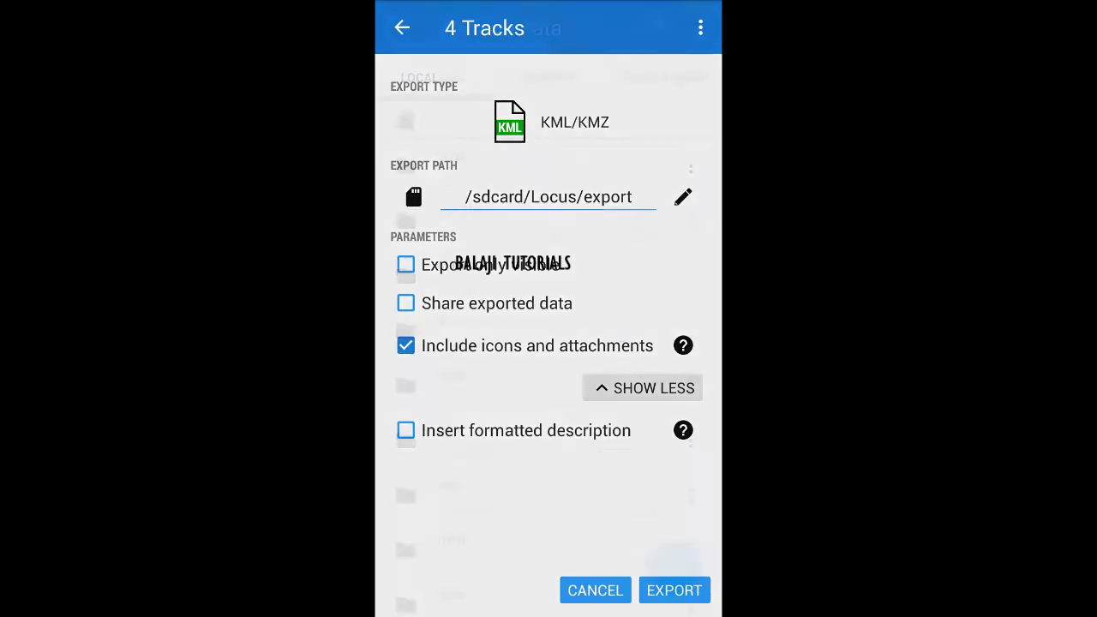
drag(580, 358, 595, 221)
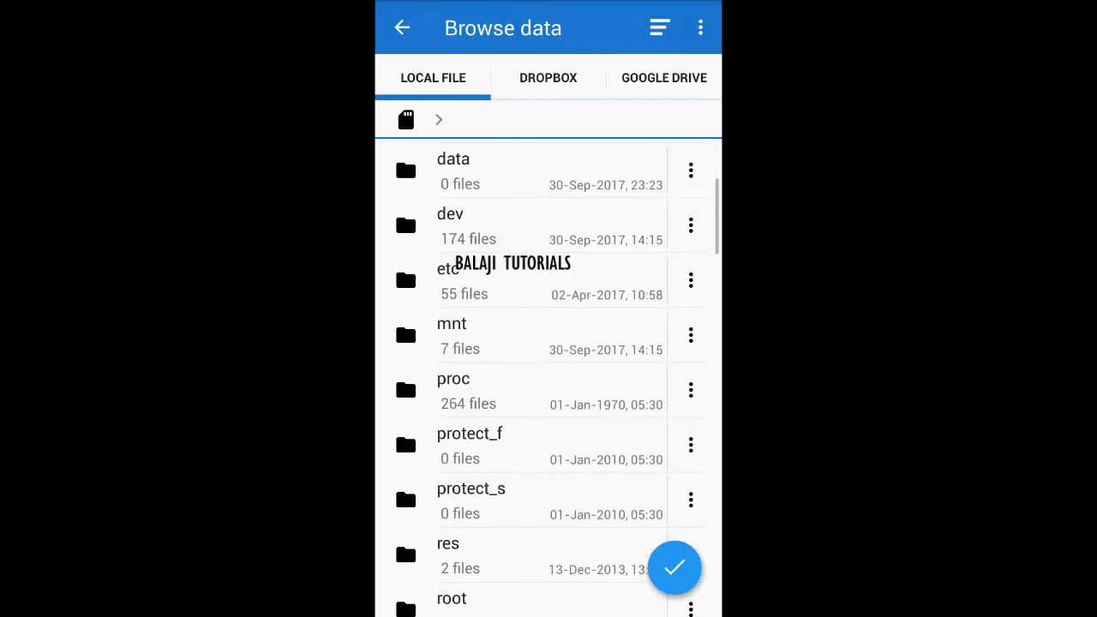
drag(607, 380, 630, 210)
drag(597, 463, 614, 330)
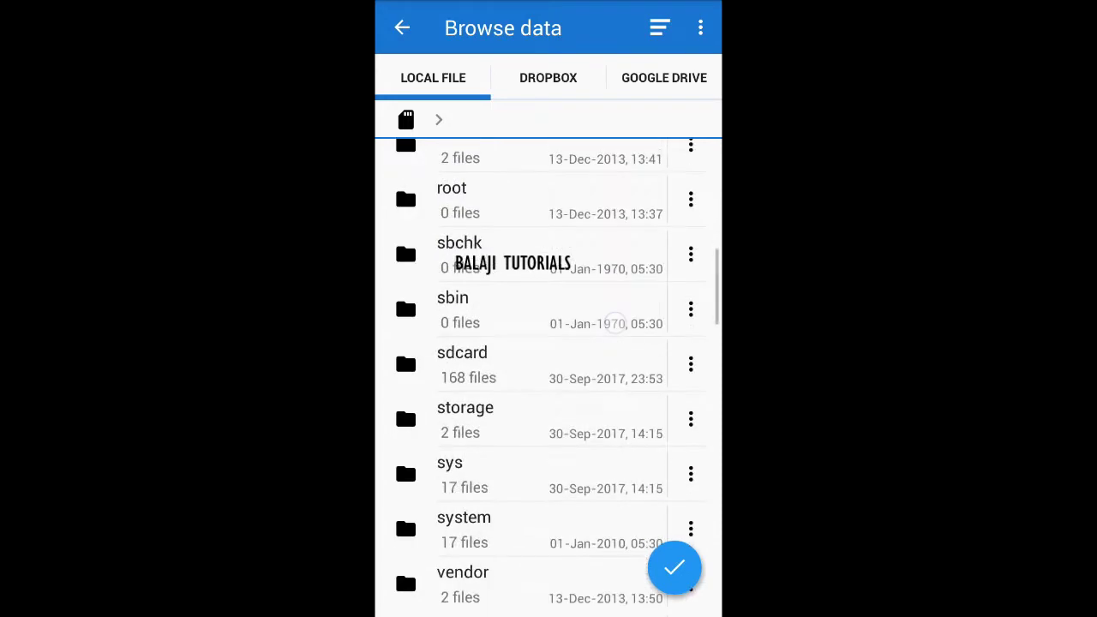
drag(583, 324, 612, 248)
click(582, 378)
drag(610, 377, 614, 298)
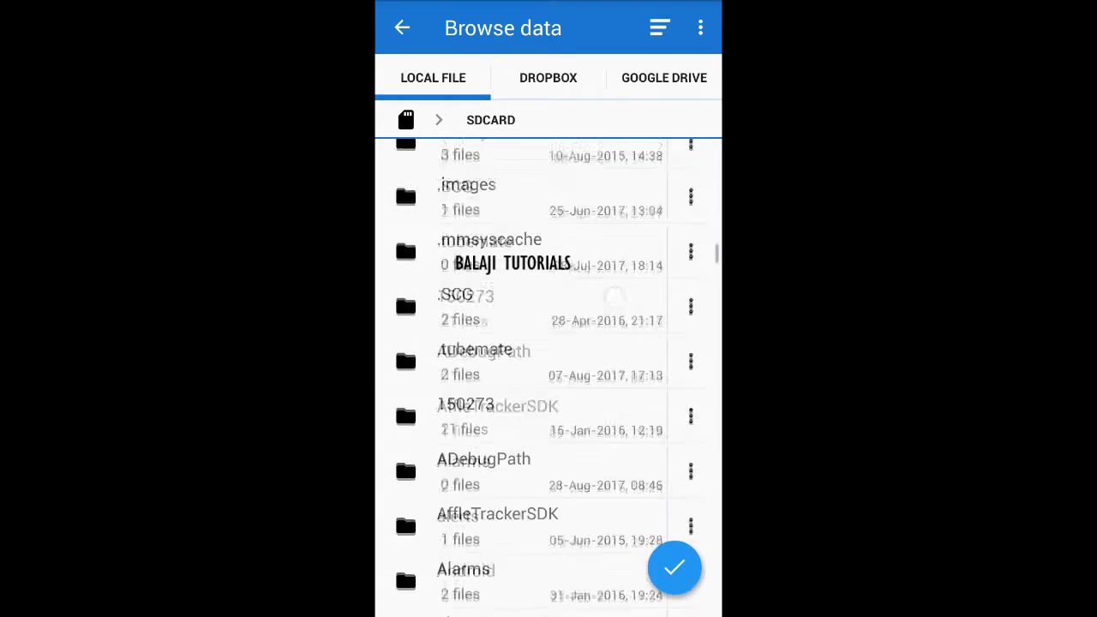
drag(563, 507, 627, 242)
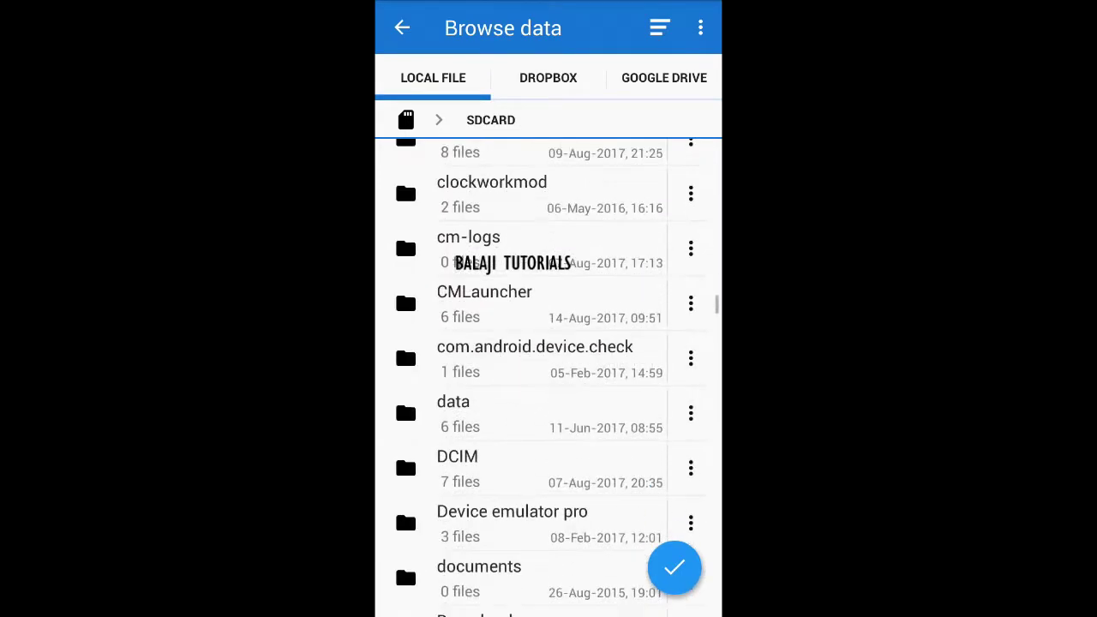
scroll(549, 377, down, 10)
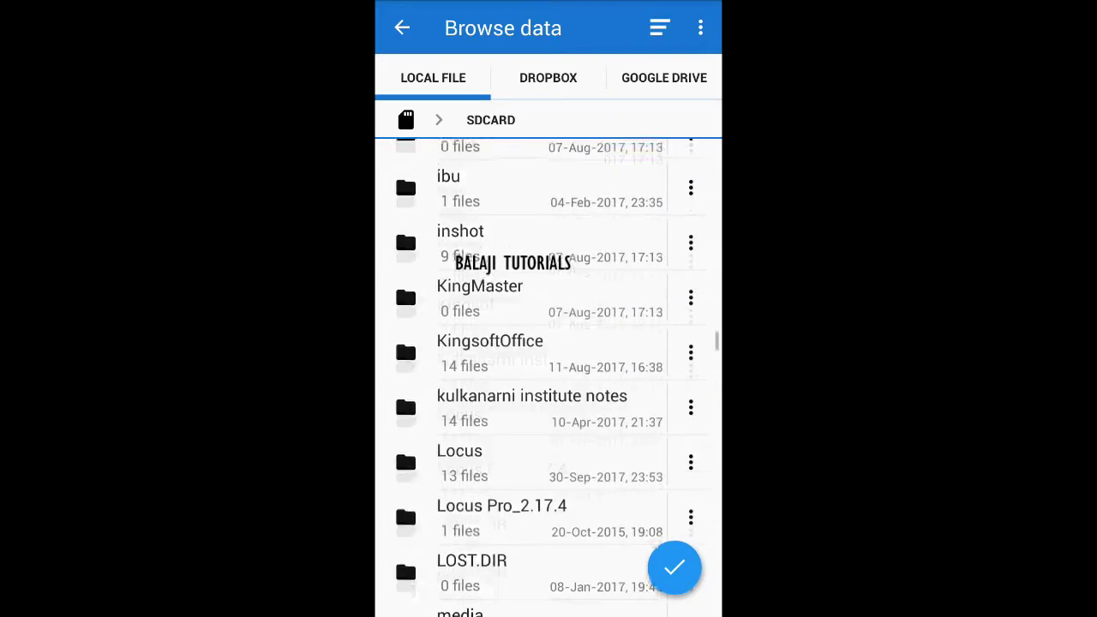
click(549, 462)
drag(588, 462, 604, 404)
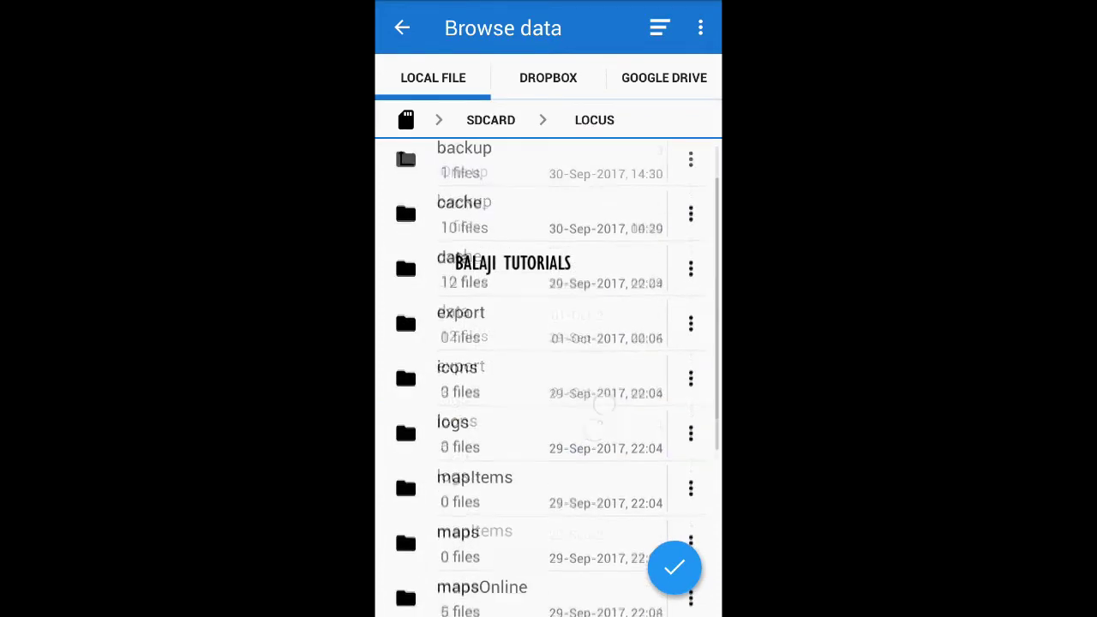
click(514, 300)
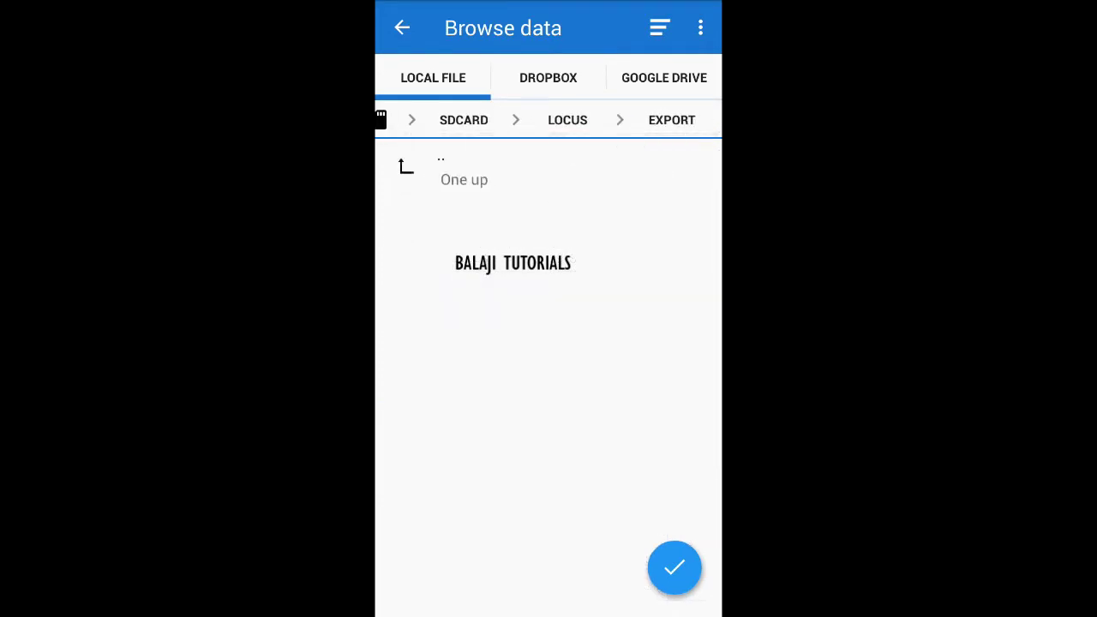
Create a directory named trial inside the export folder and accept /sdcard/Locus/export as the export path.
click(700, 27)
click(656, 130)
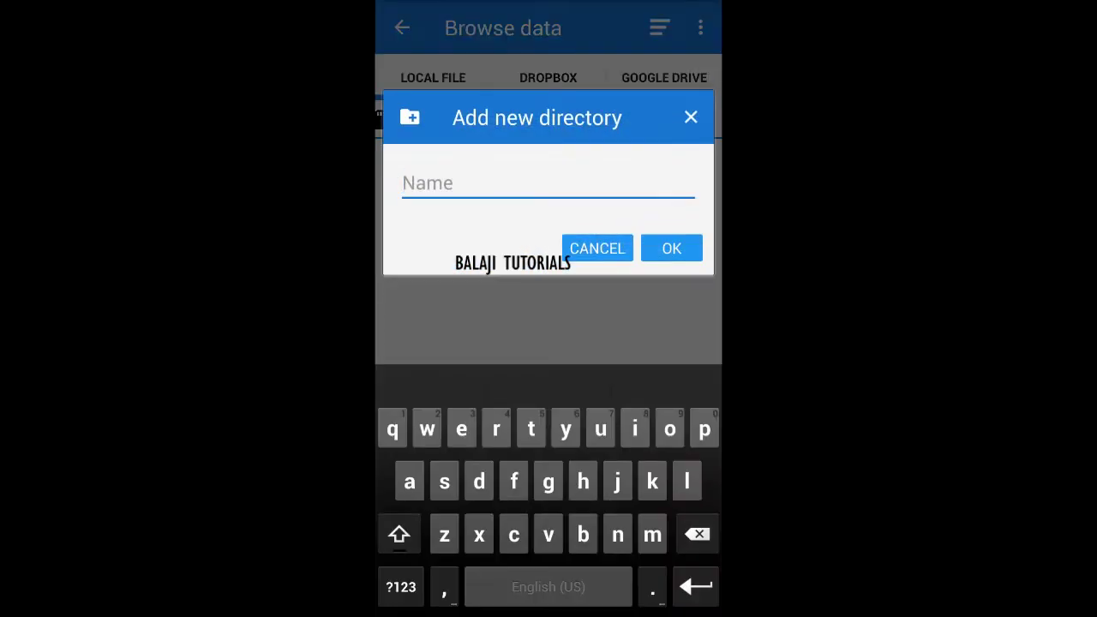
text(trial)
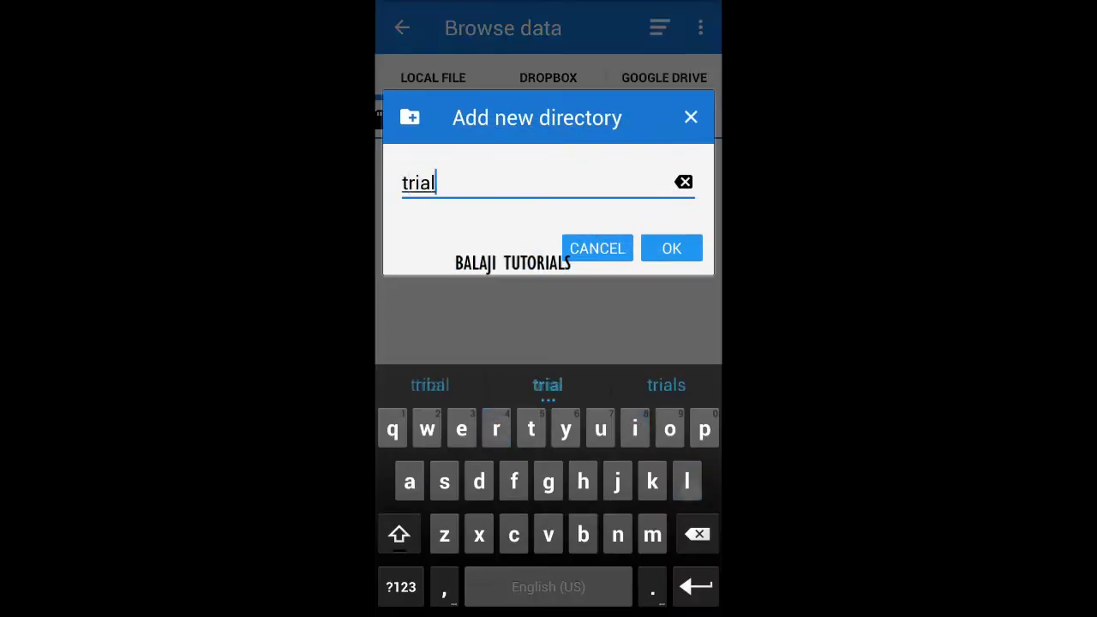
click(671, 248)
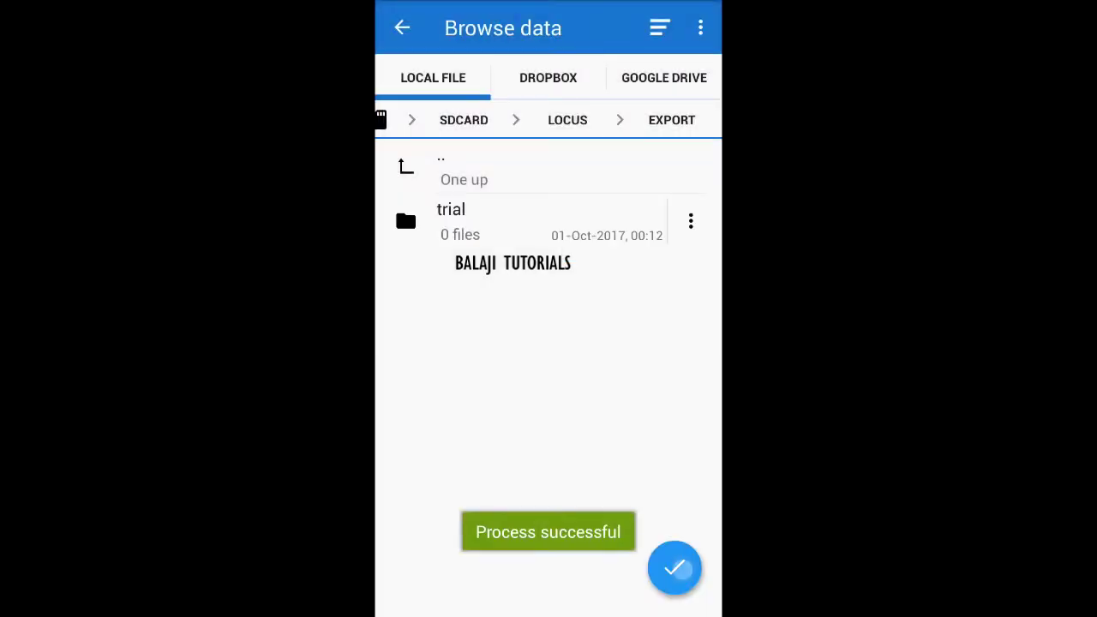
click(674, 568)
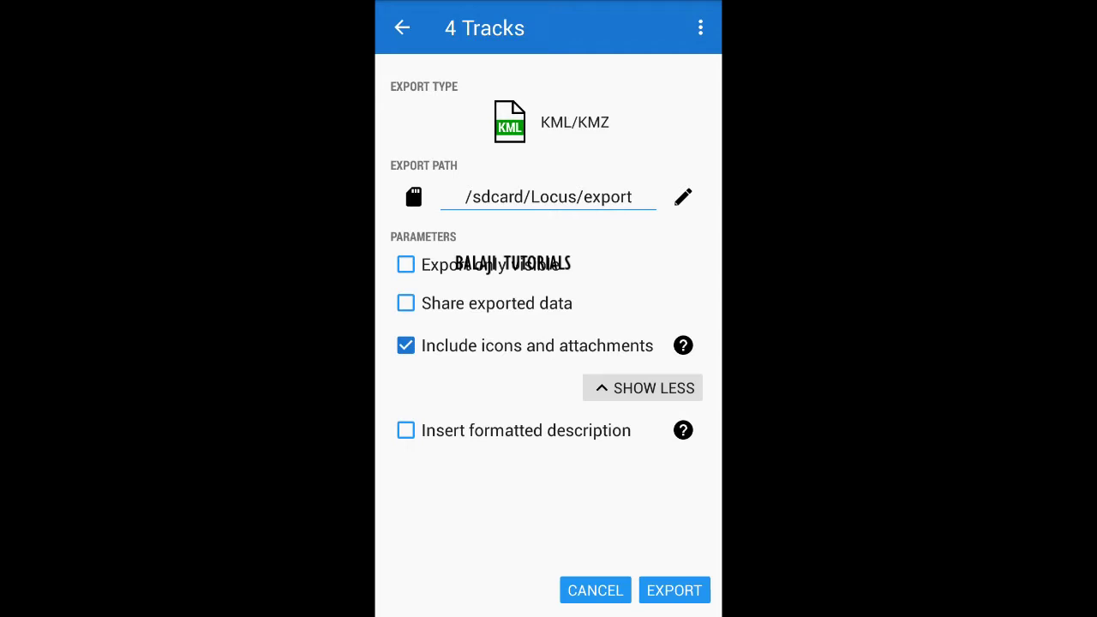
Export only the visible tracks with a formatted description inserted, and dismiss the export summary.
click(405, 265)
click(406, 430)
click(685, 595)
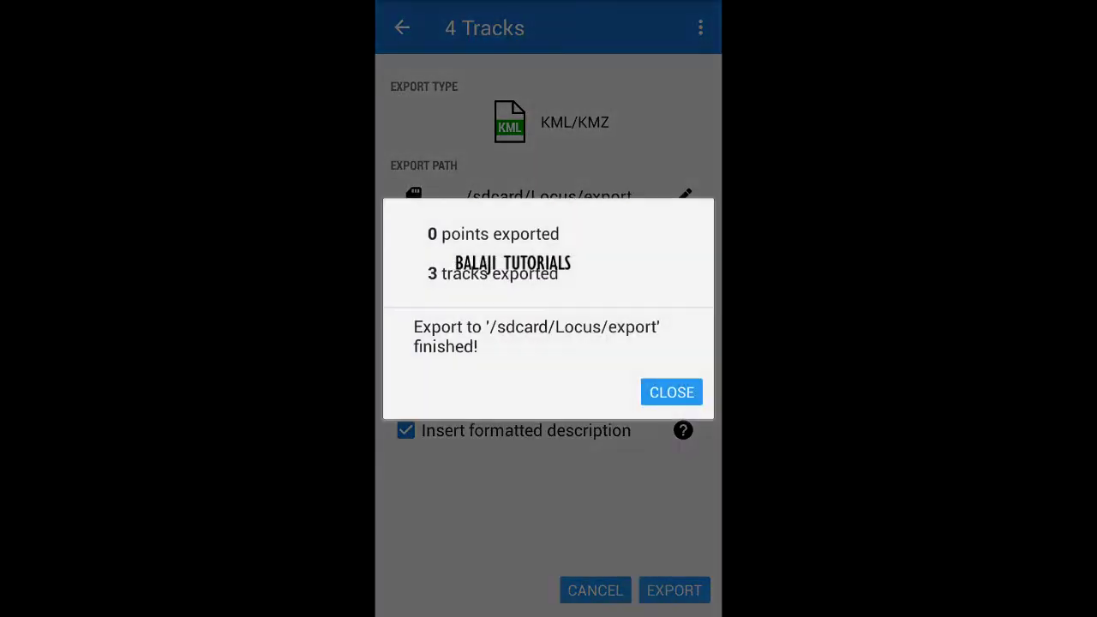
click(671, 392)
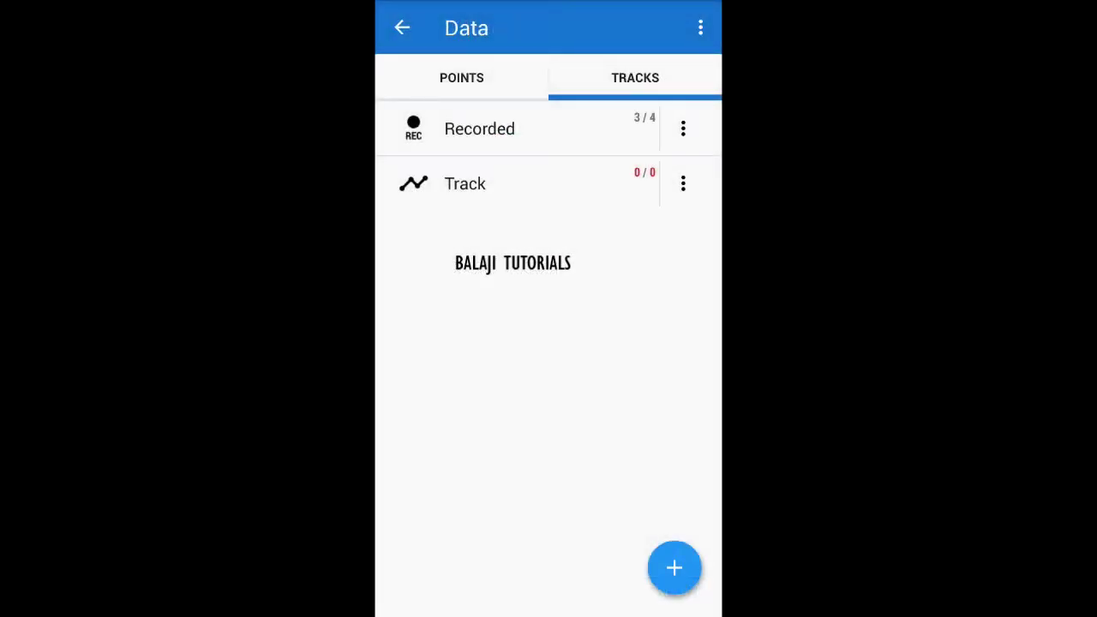
Start an export of the Favorites points folder and set its export path to /sdcard/Locus/export/trial.
click(461, 77)
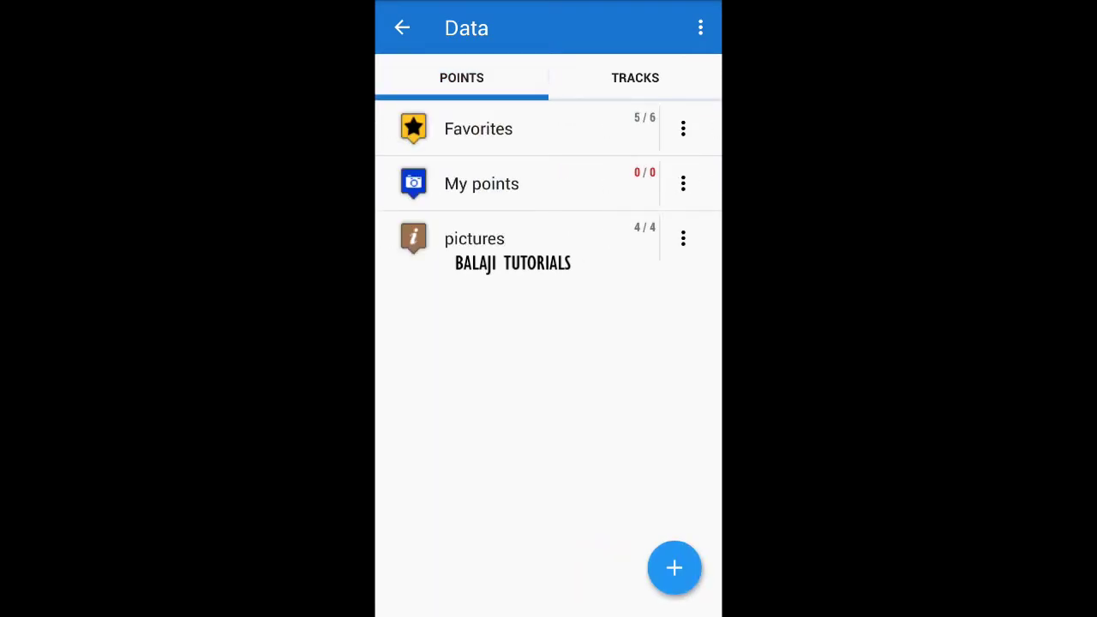
click(683, 129)
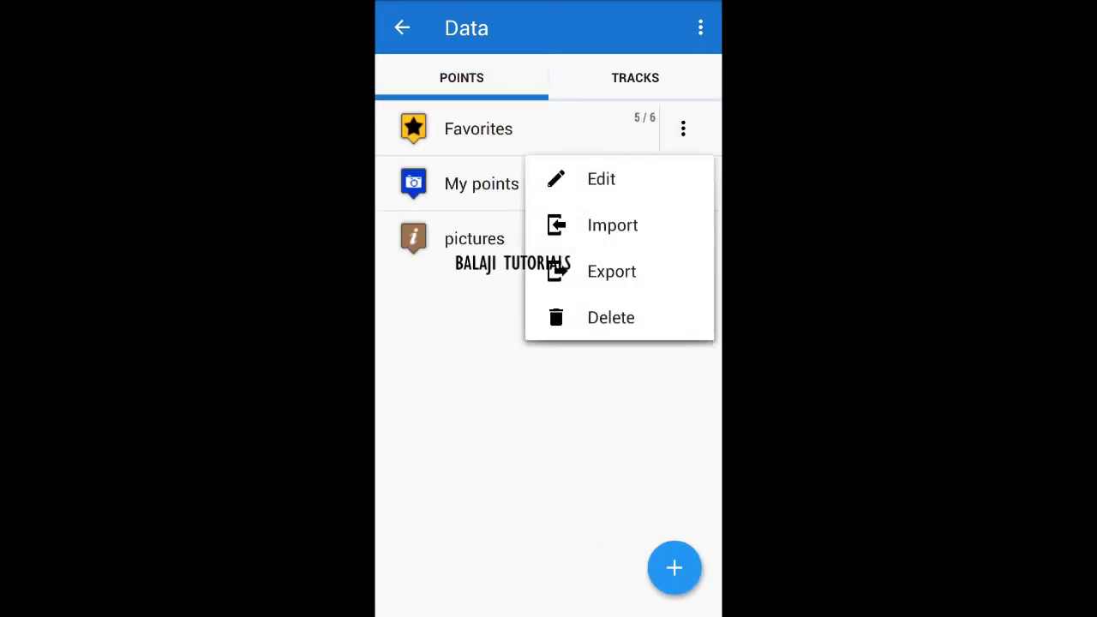
click(611, 271)
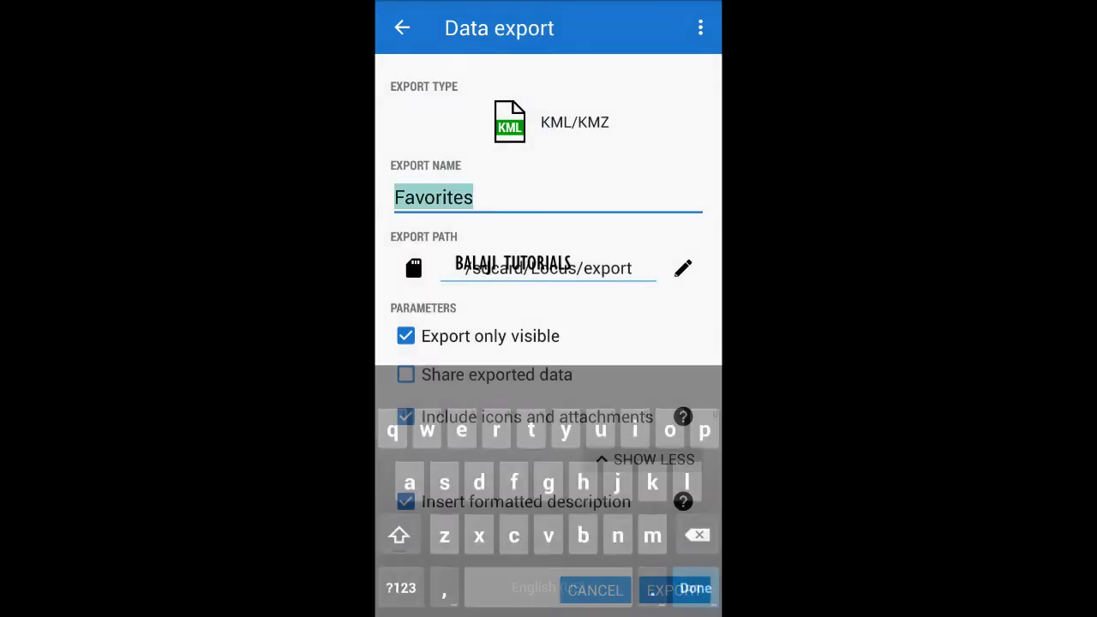
click(683, 268)
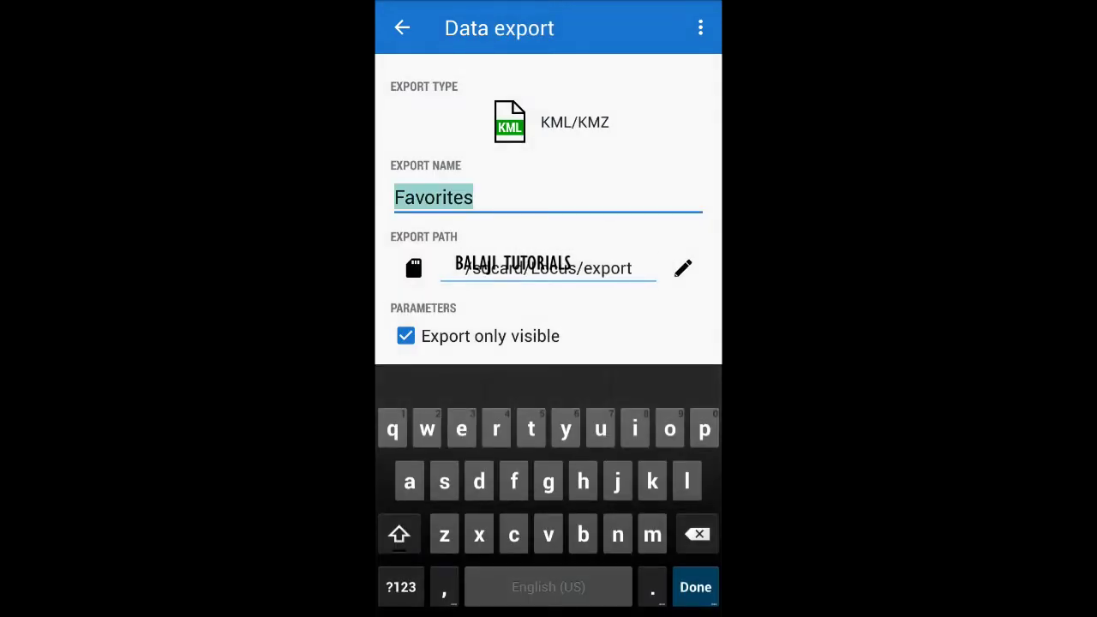
click(529, 234)
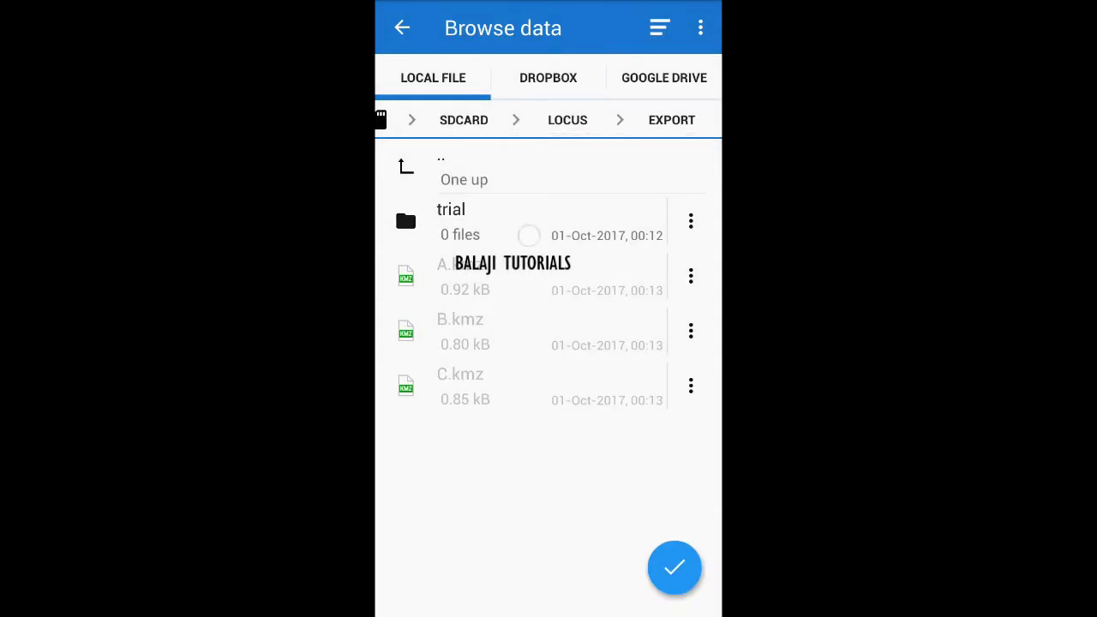
click(674, 567)
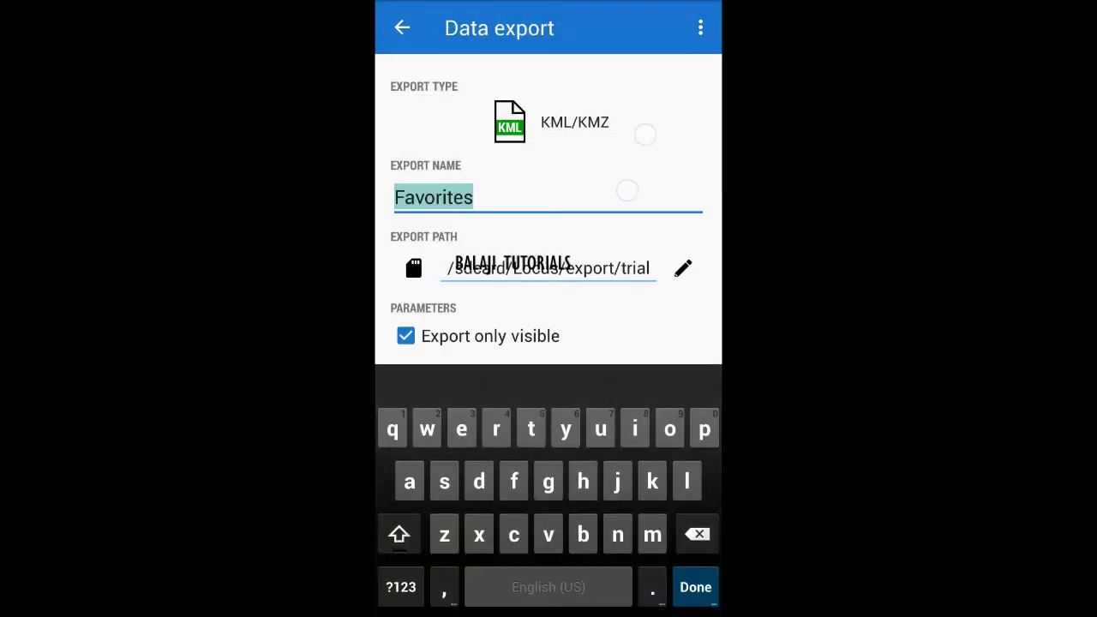
Keep Favorites as the export name, run the KML/KMZ export of the points and dismiss the summary.
click(627, 190)
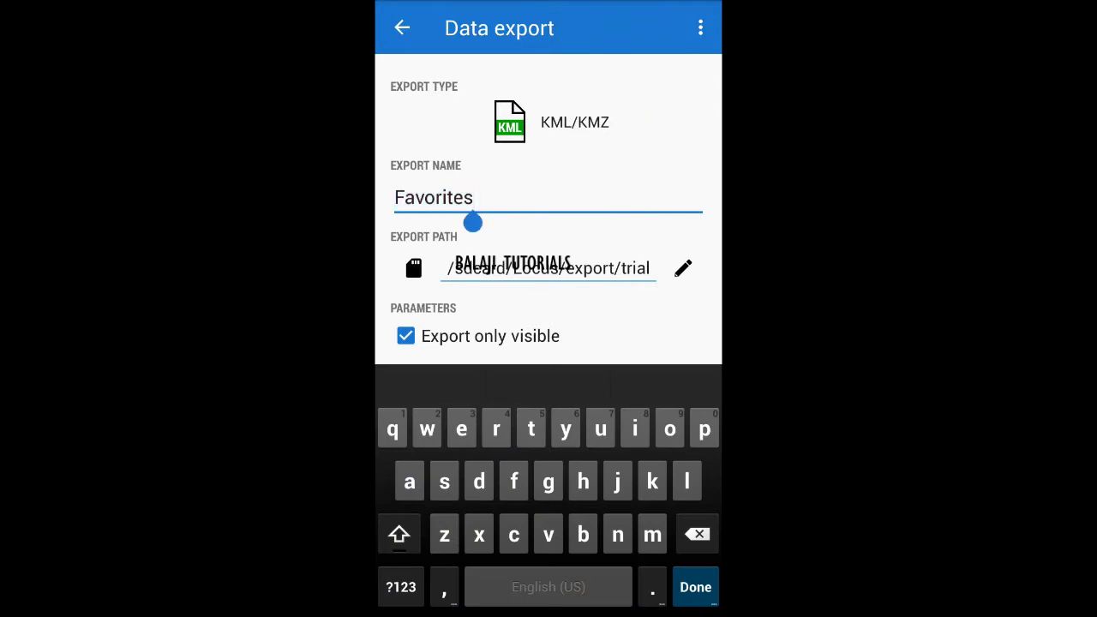
key(Escape)
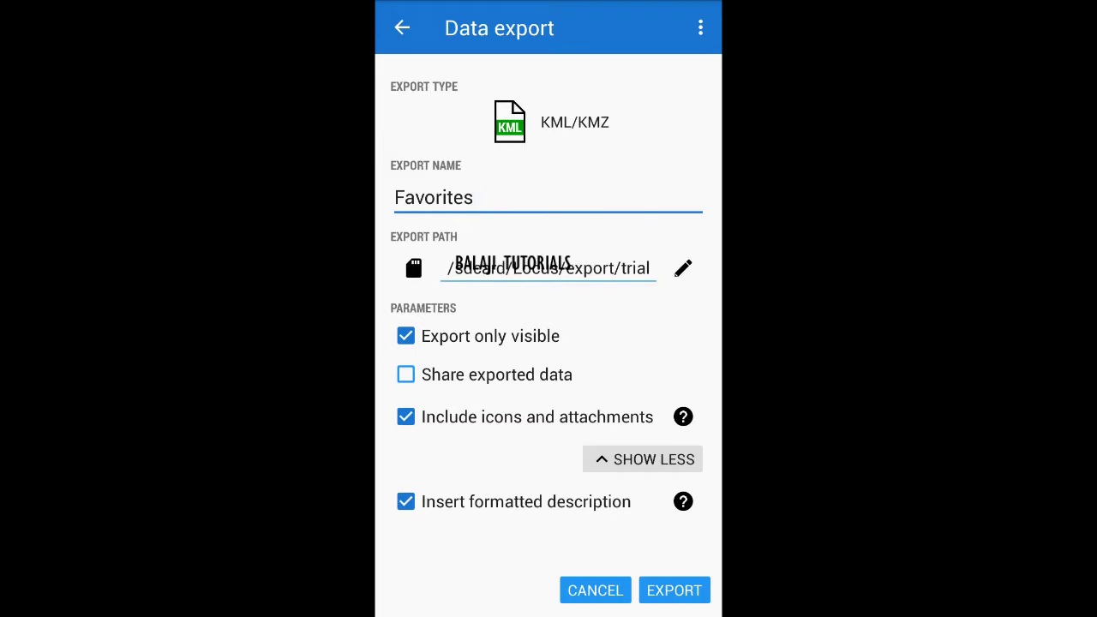
click(684, 598)
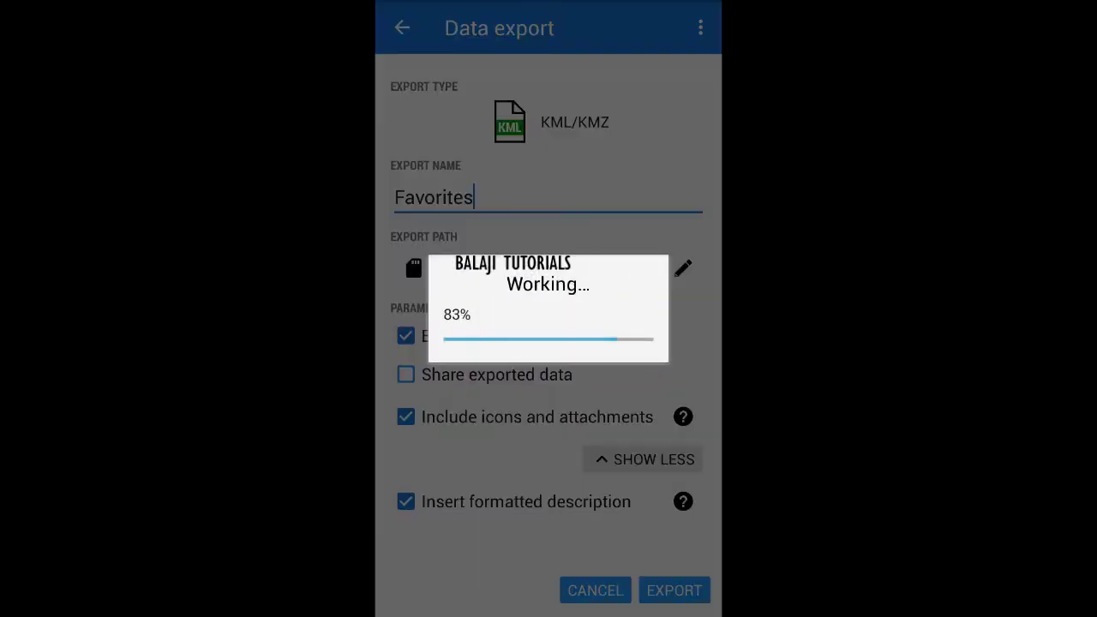
click(673, 393)
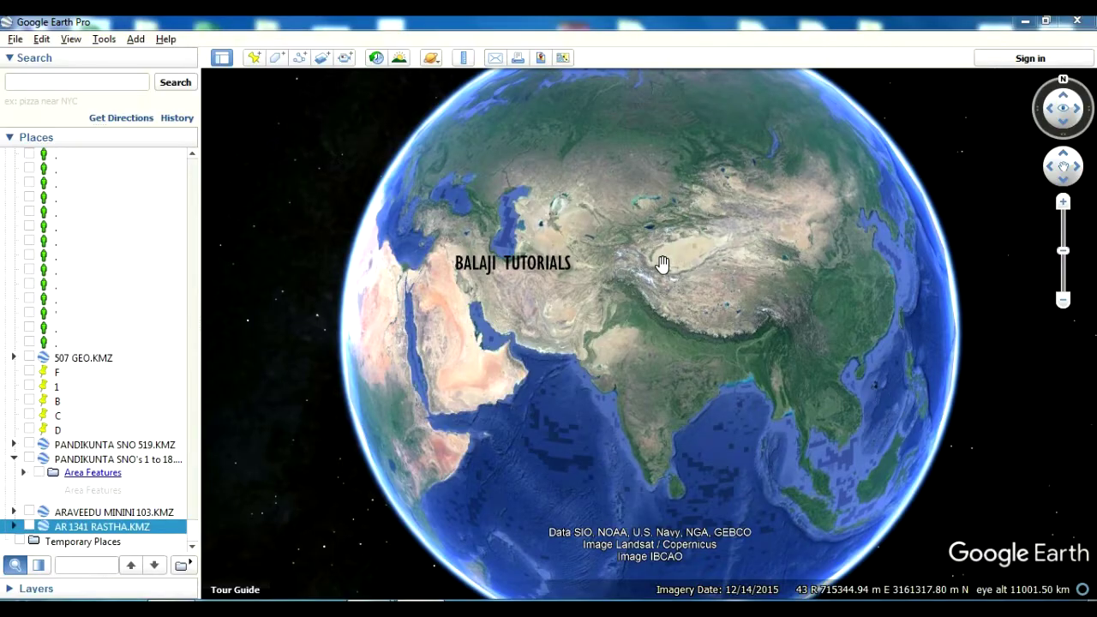
Open A.kmz, B.kmz, C.kmz and Favorites.kmz together from the trial folder on the desktop.
click(15, 38)
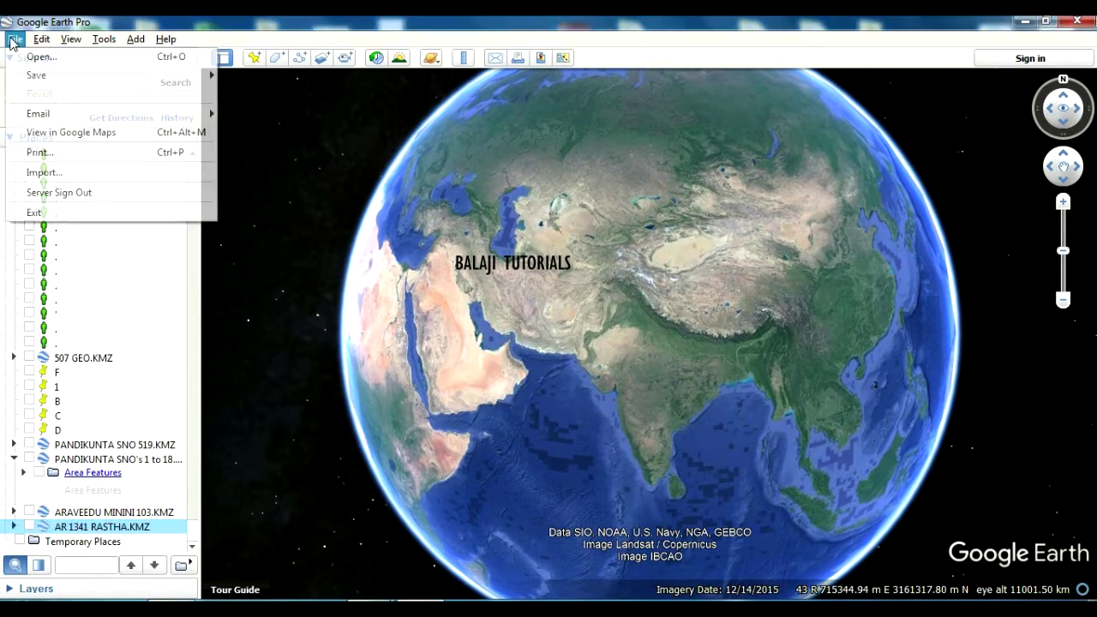
click(60, 60)
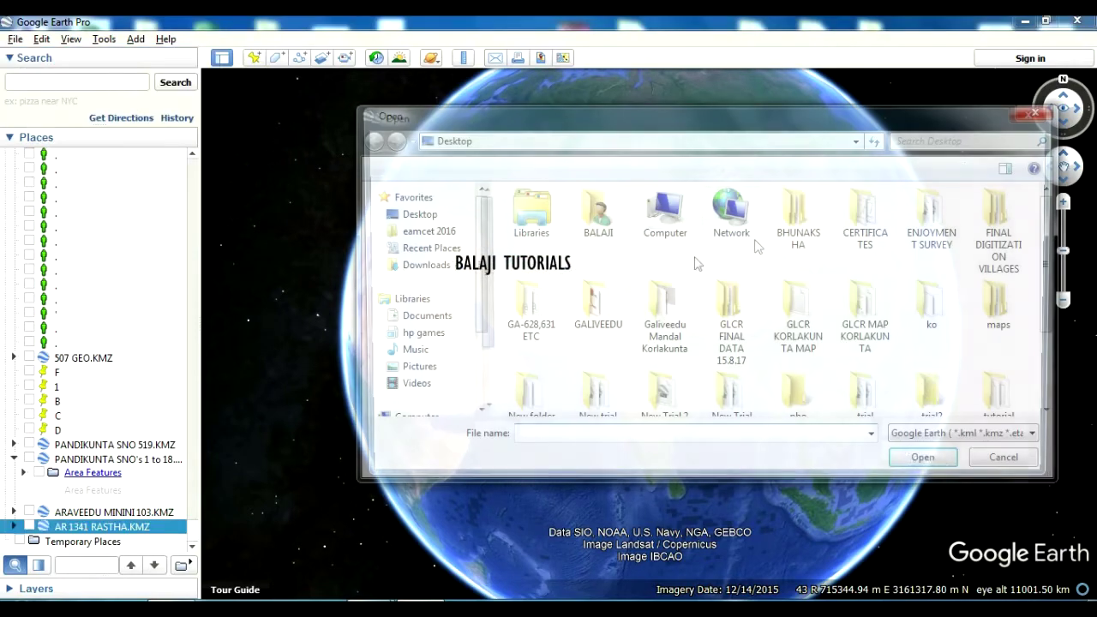
drag(1049, 302, 1048, 370)
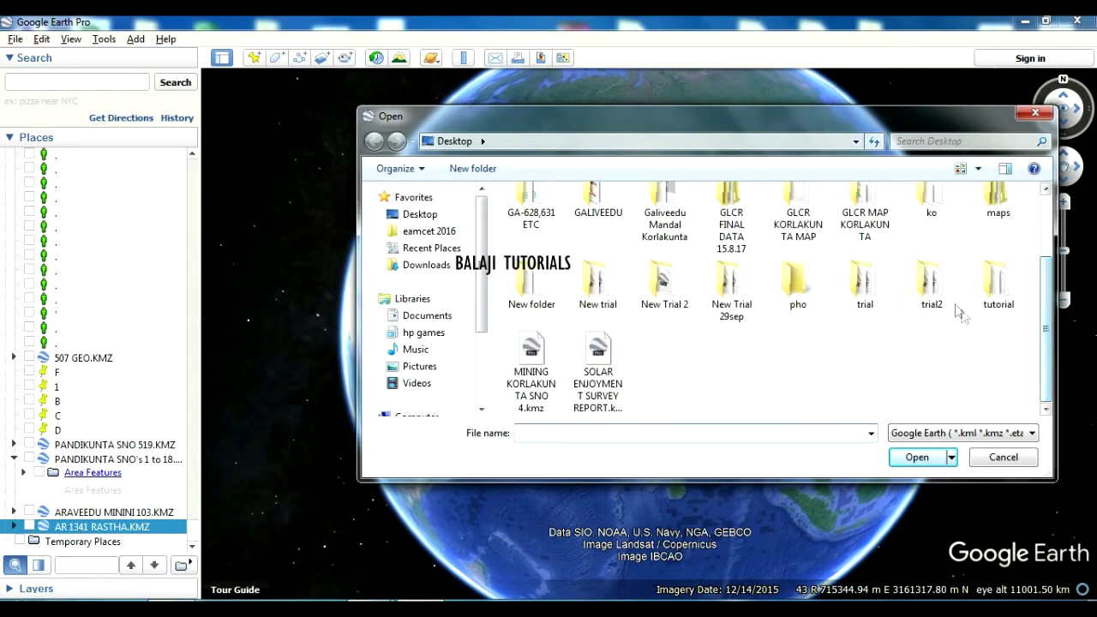
double_click(866, 289)
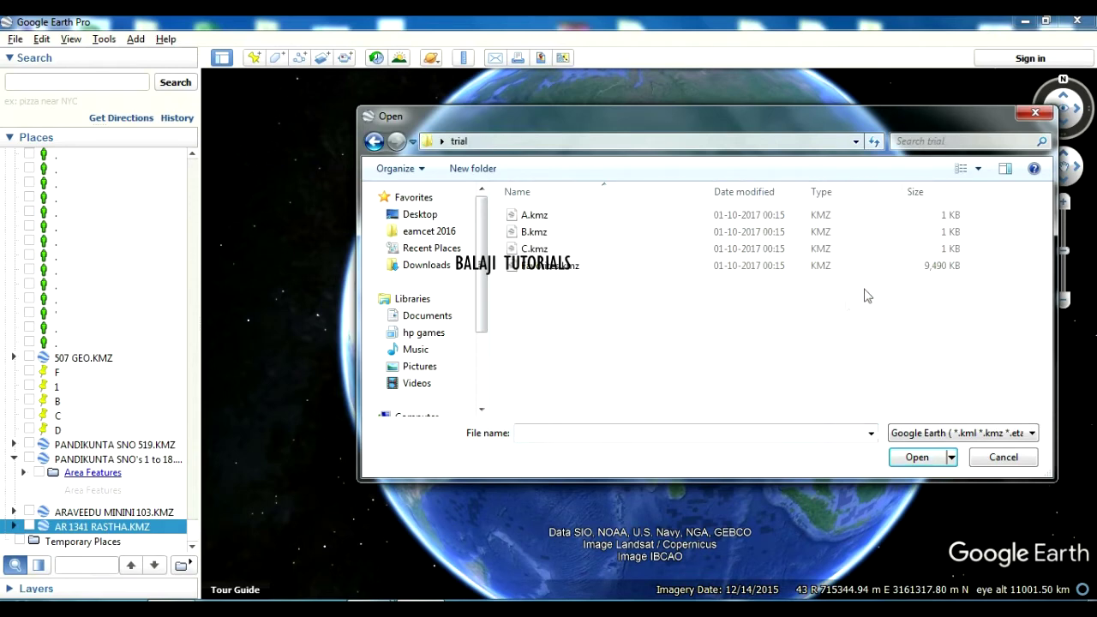
click(564, 219)
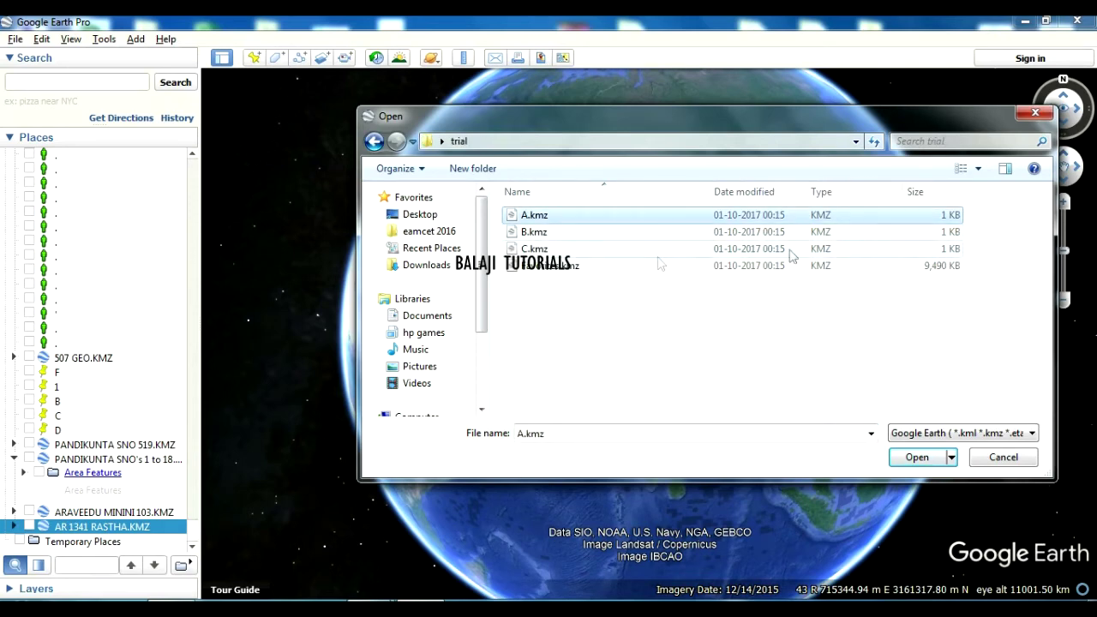
drag(986, 206, 877, 281)
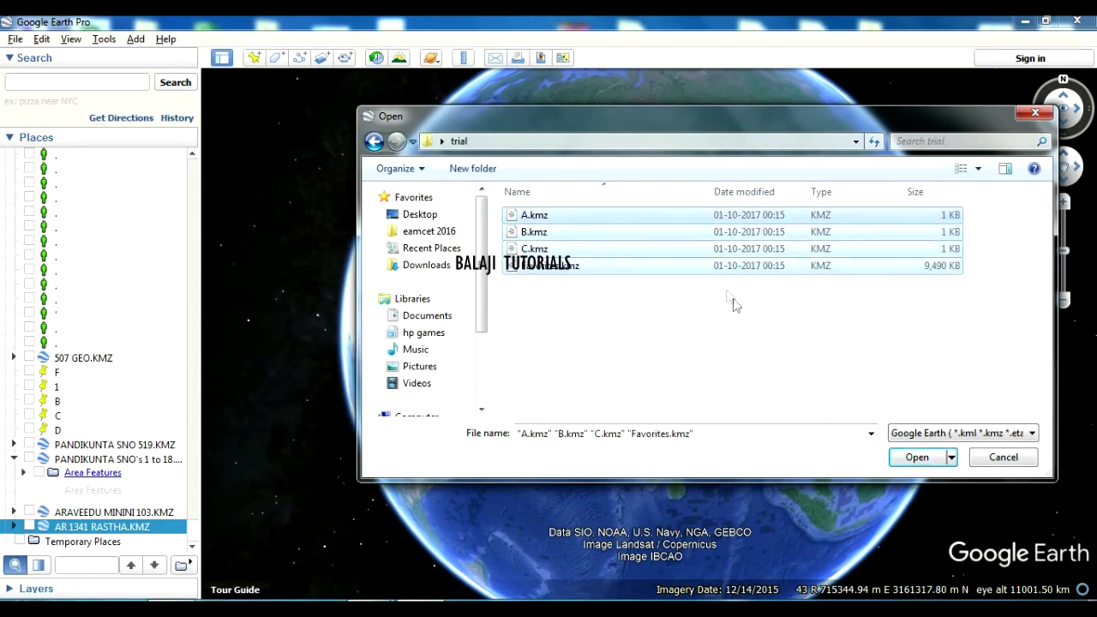
click(916, 458)
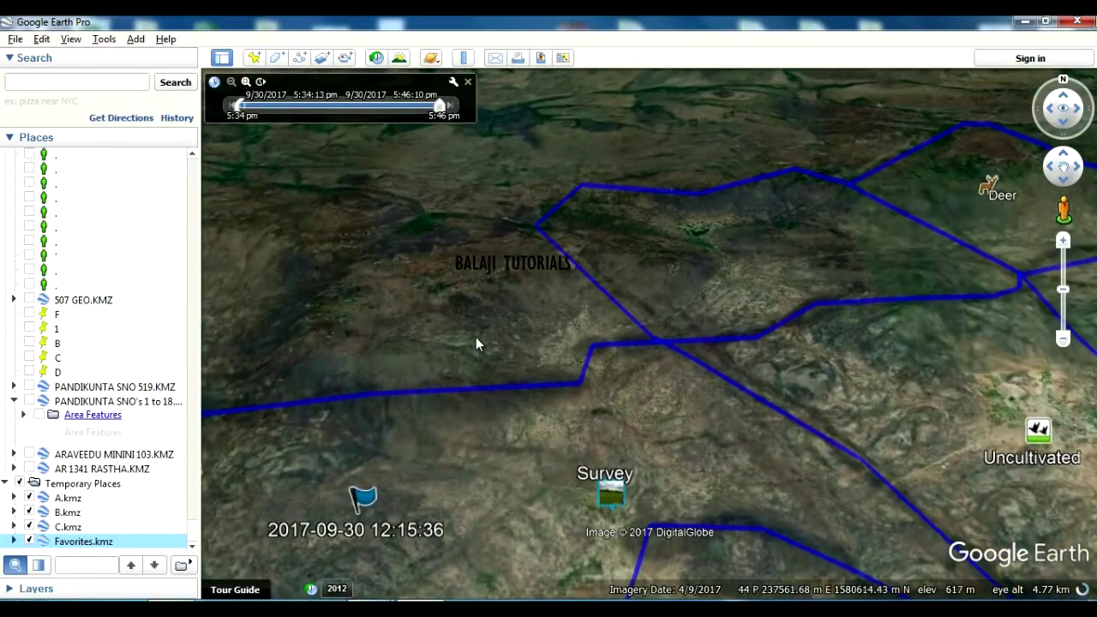
Examine the photos attached to the Survey, Uncultivated and Deer placemarks, closing the last description balloon.
click(611, 500)
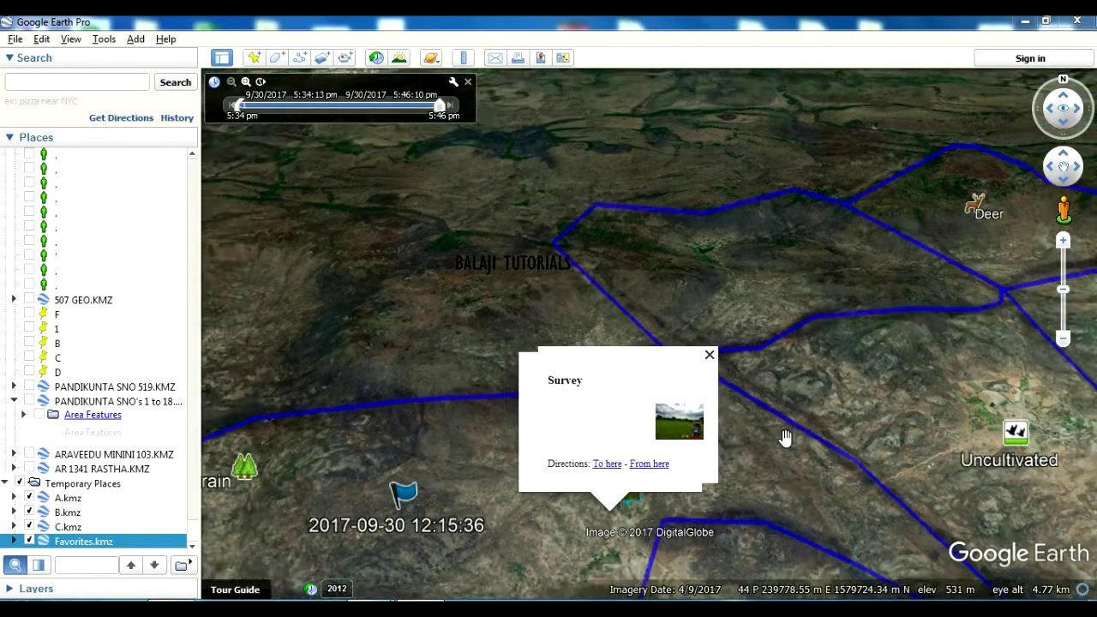
scroll(785, 437, down, 3)
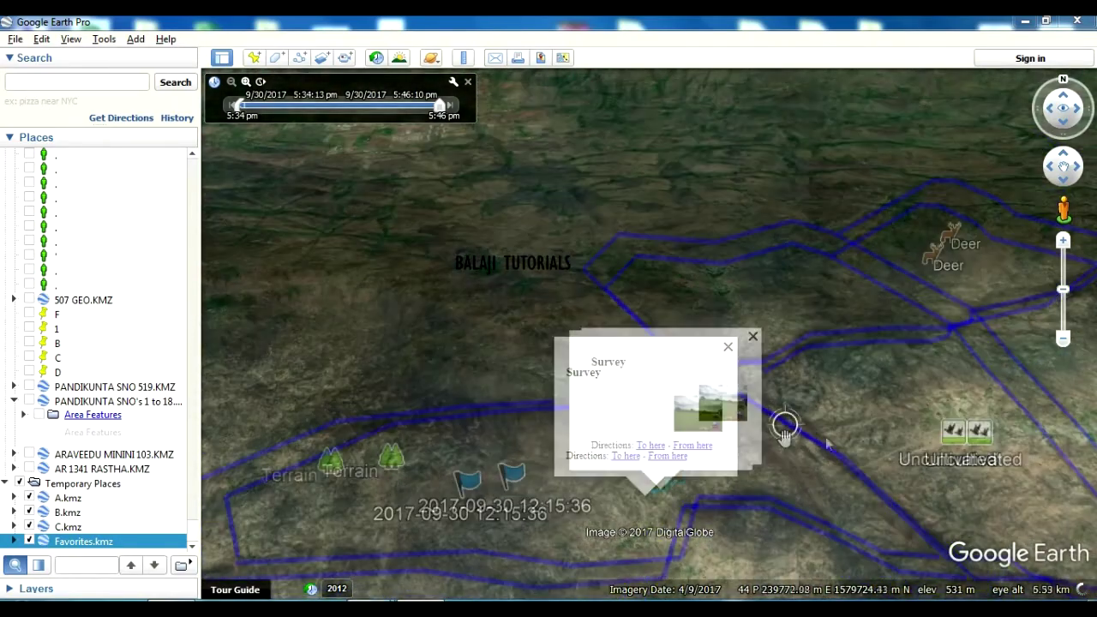
drag(925, 485, 815, 430)
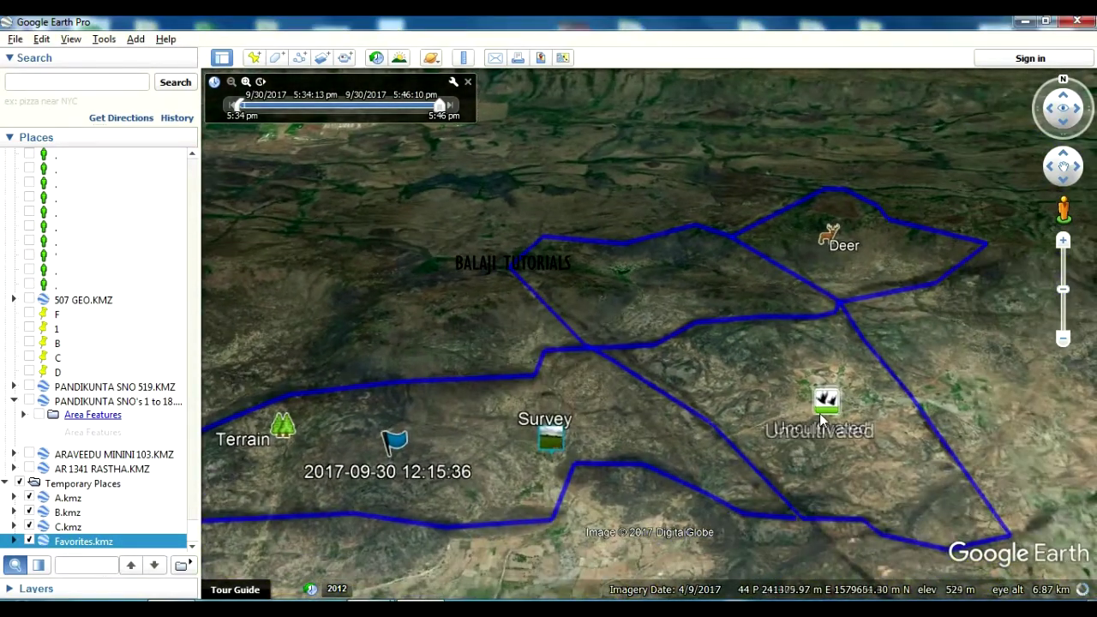
click(823, 418)
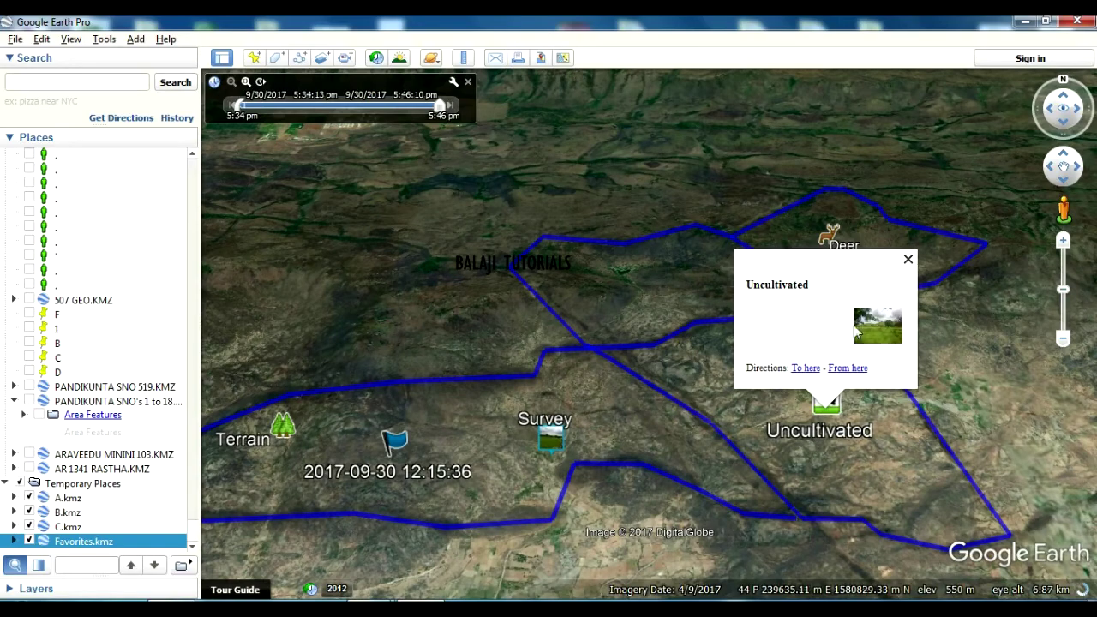
click(803, 238)
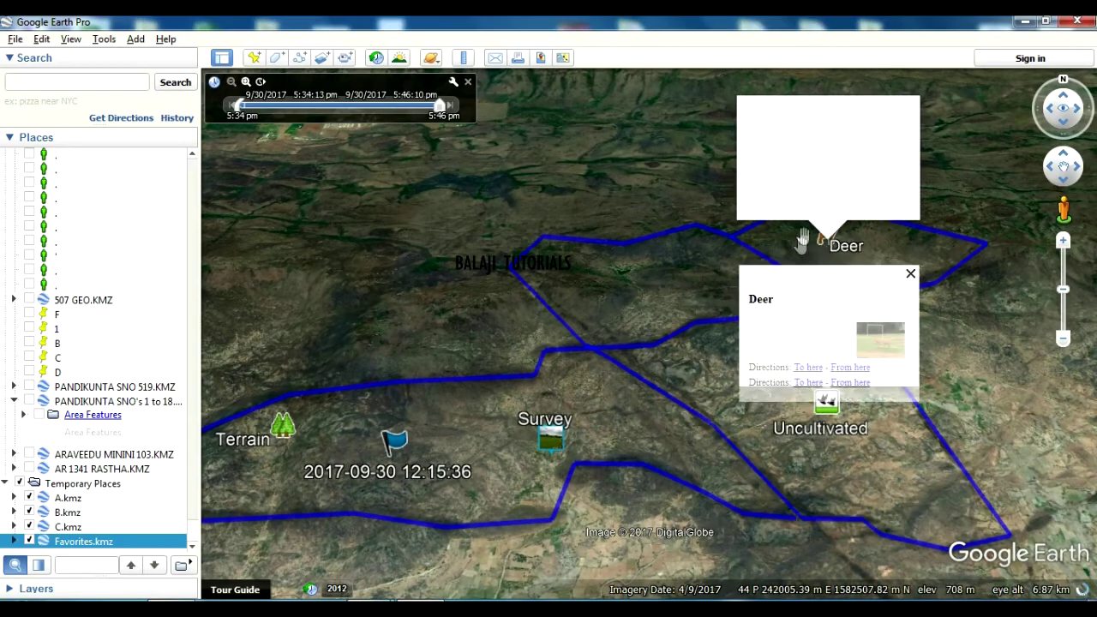
click(603, 292)
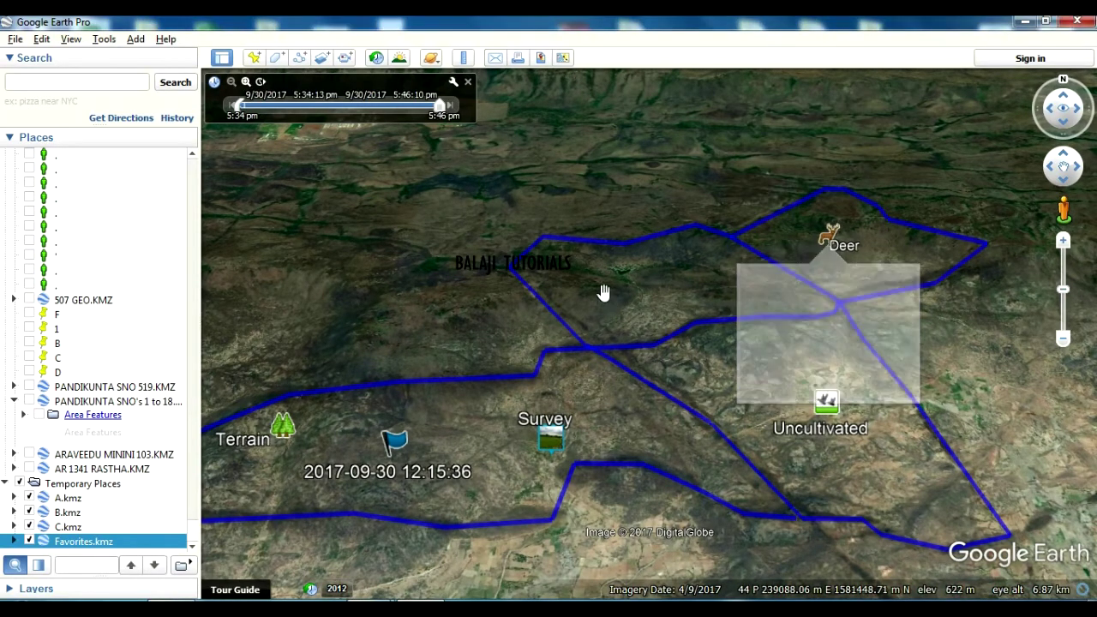
scroll(658, 345, down, 3)
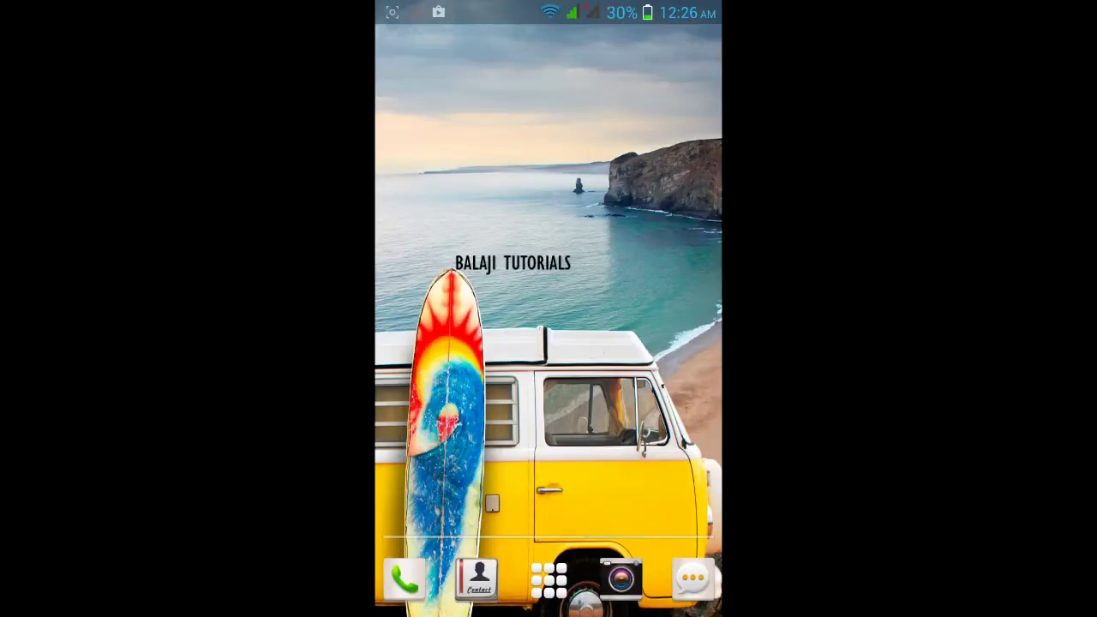
Switch to the phone's FX file manager and open config.cfg from the Locus folder in the Text Viewer.
click(548, 580)
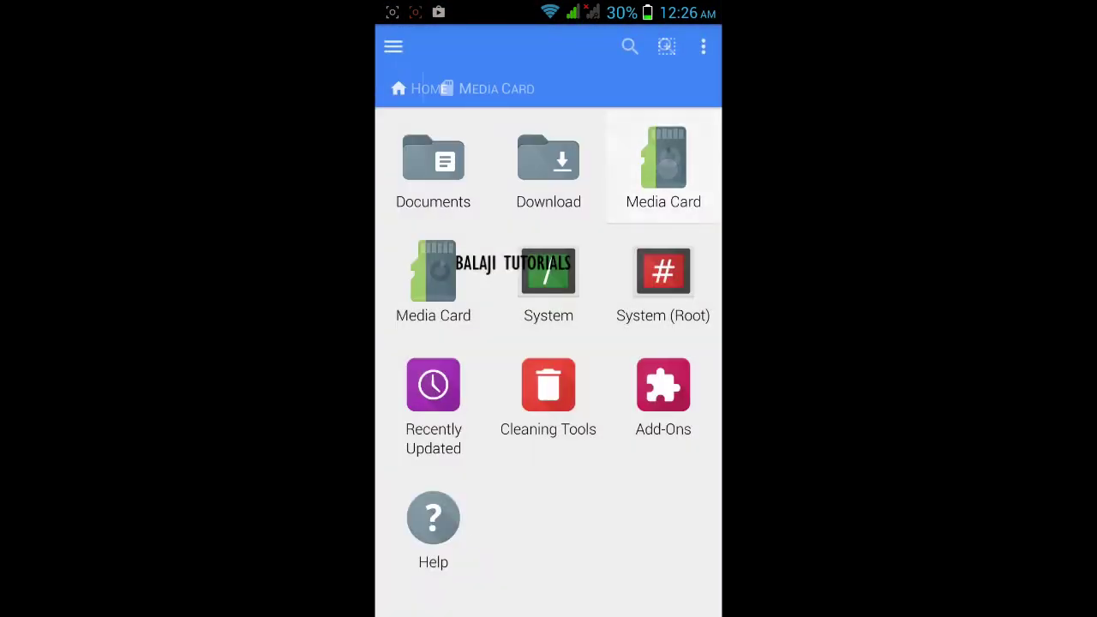
click(547, 180)
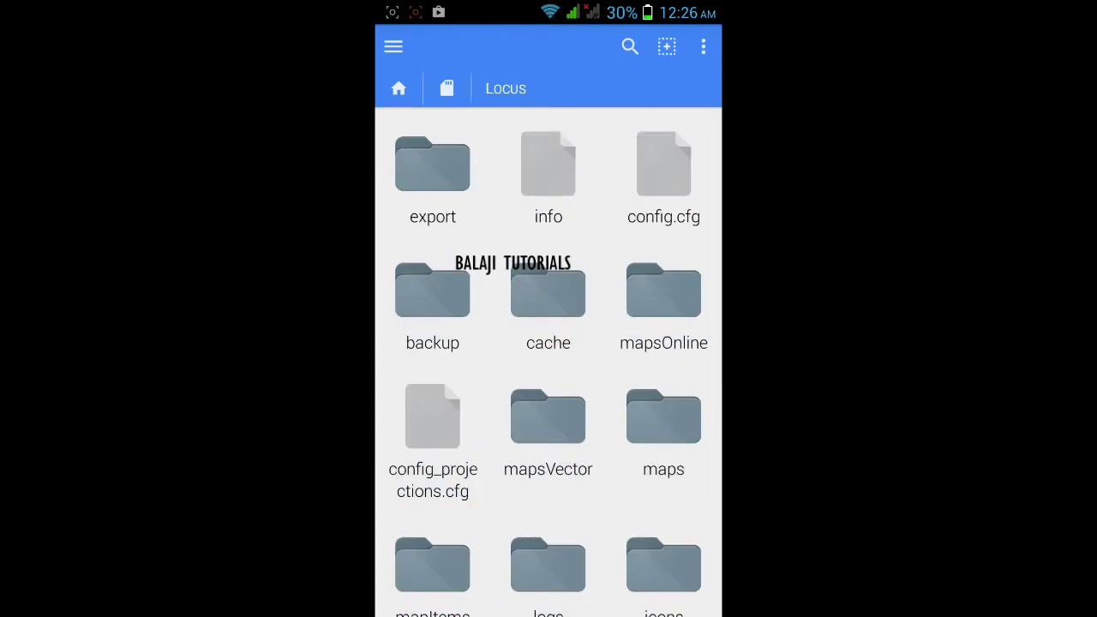
click(677, 195)
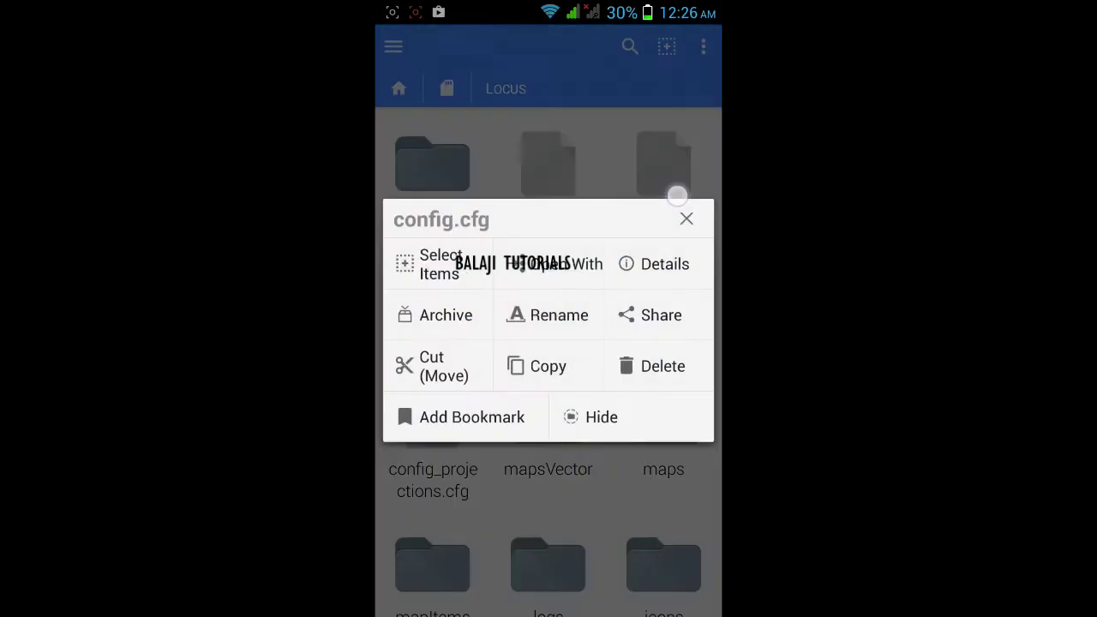
click(577, 275)
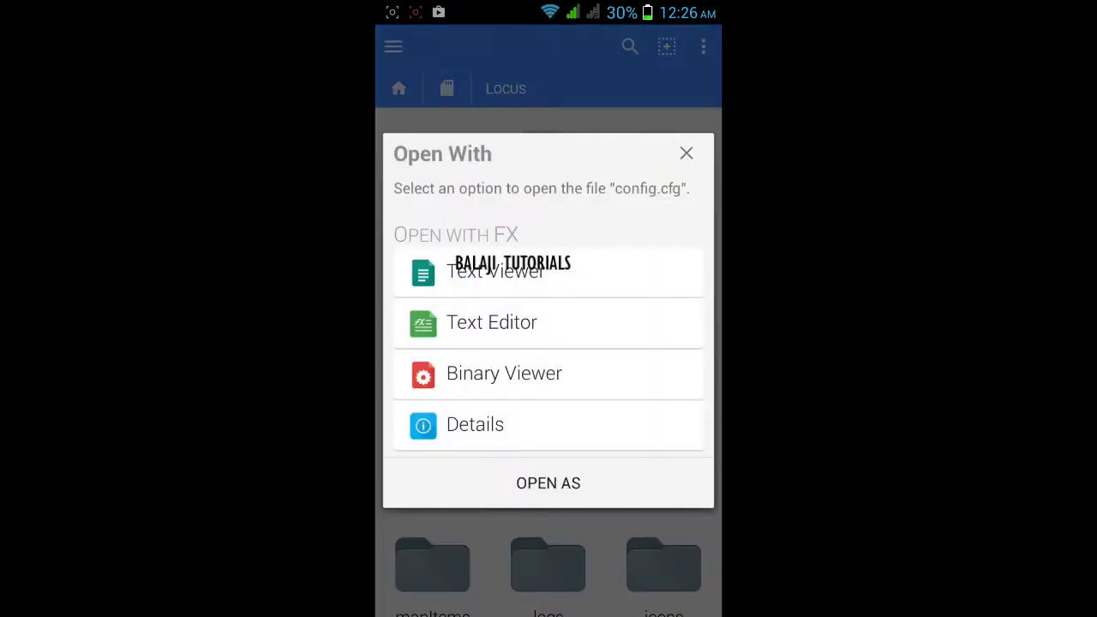
click(550, 273)
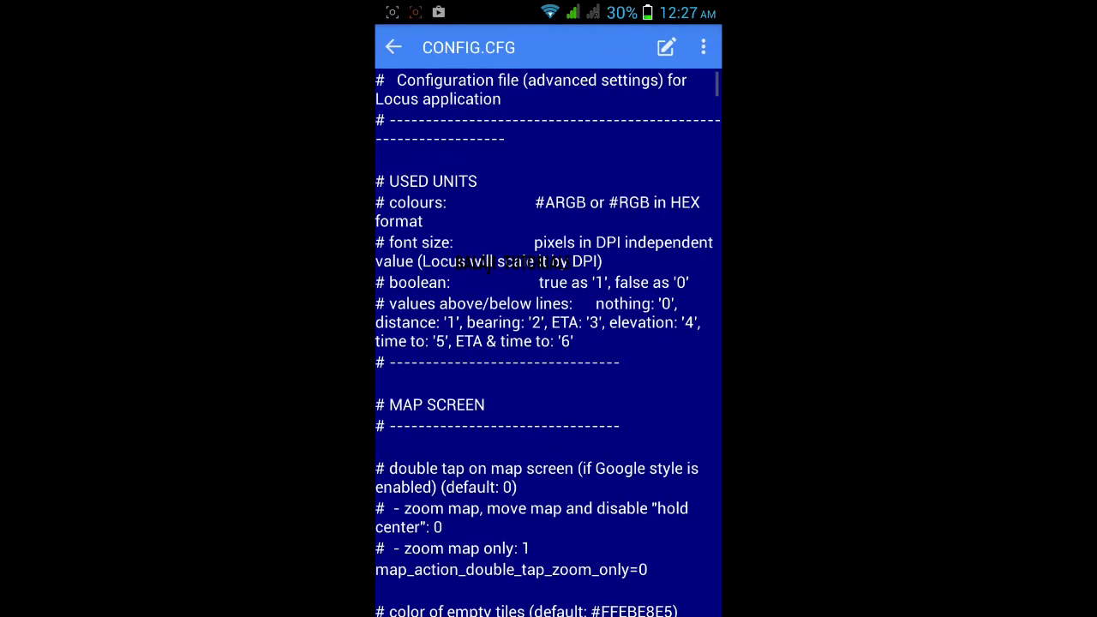
Edit config.cfg to set export_photo_width to 500, save the file and leave the editor.
click(666, 47)
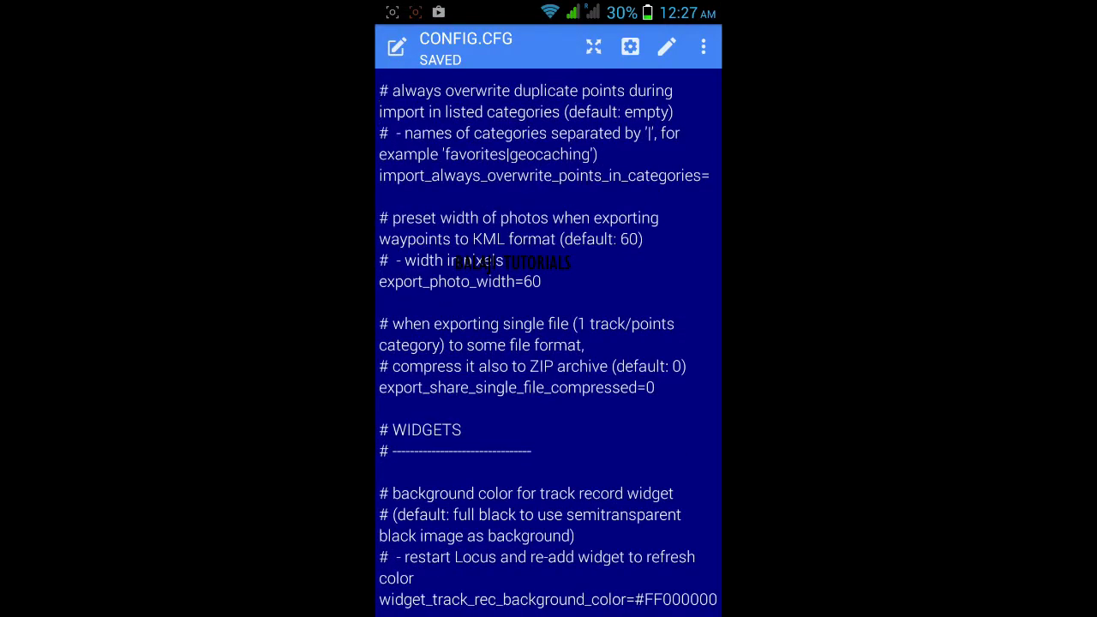
click(585, 284)
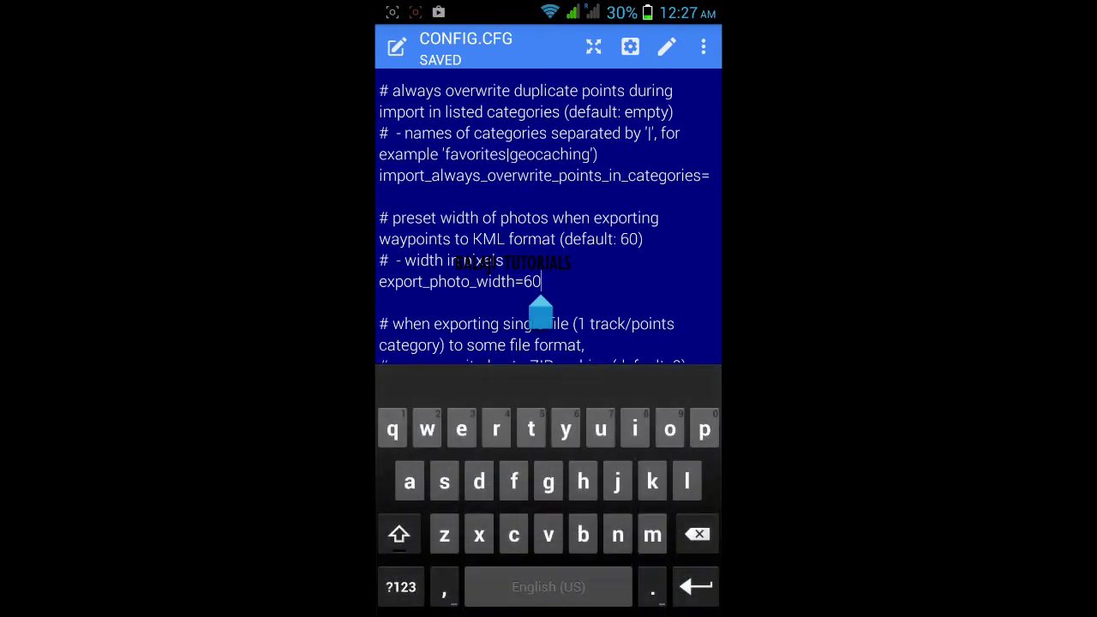
key(BackSpace)
key(BackSpace)
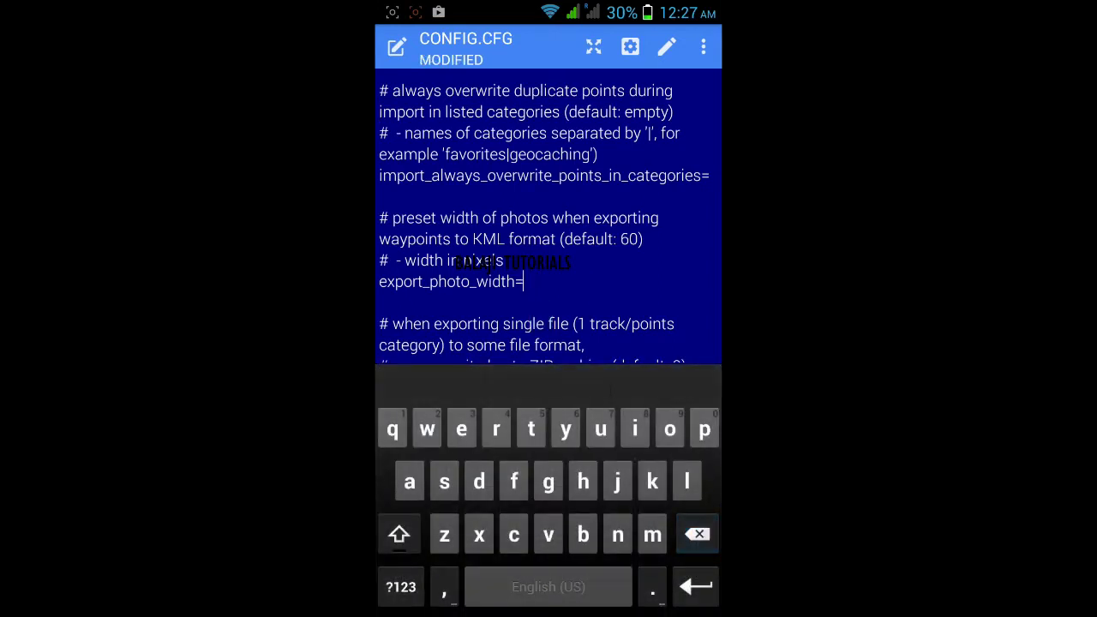
click(400, 588)
text(500)
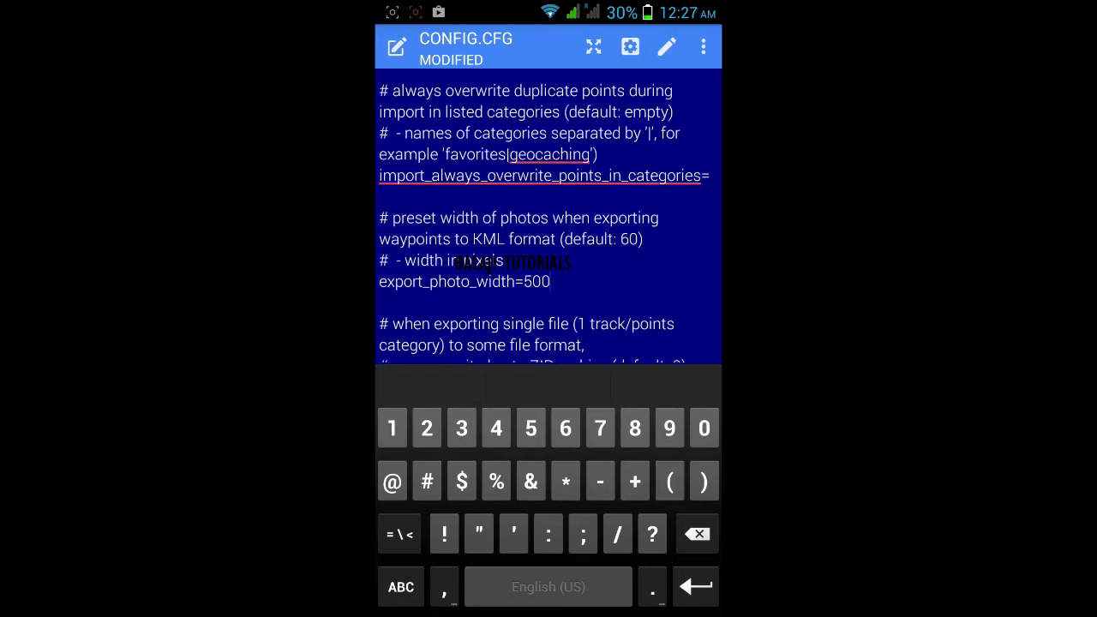
click(702, 46)
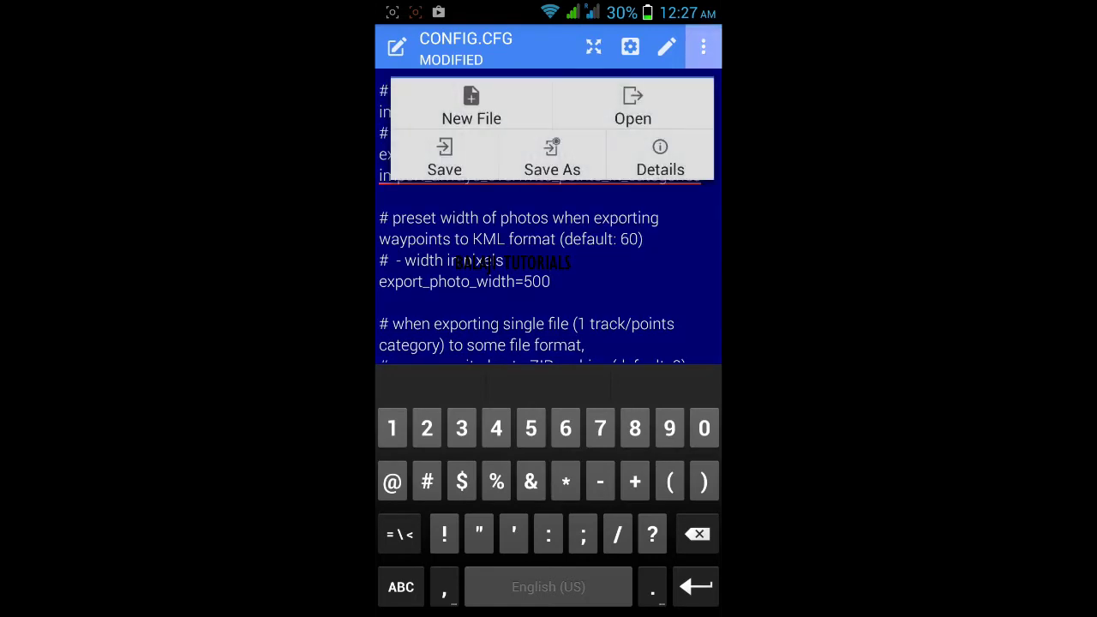
click(444, 158)
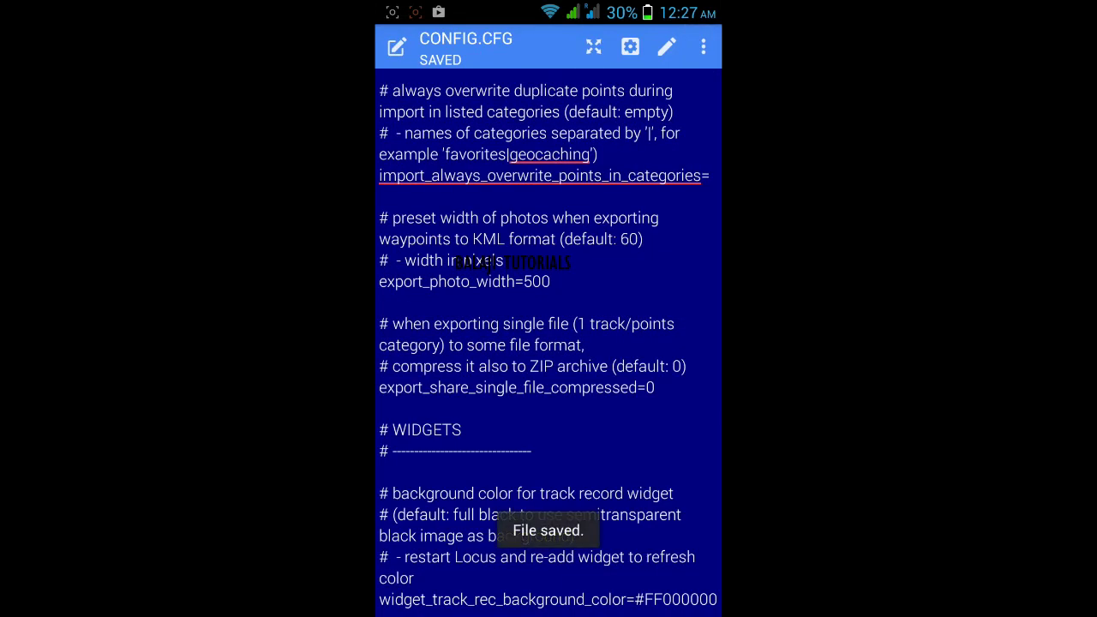
key(Escape)
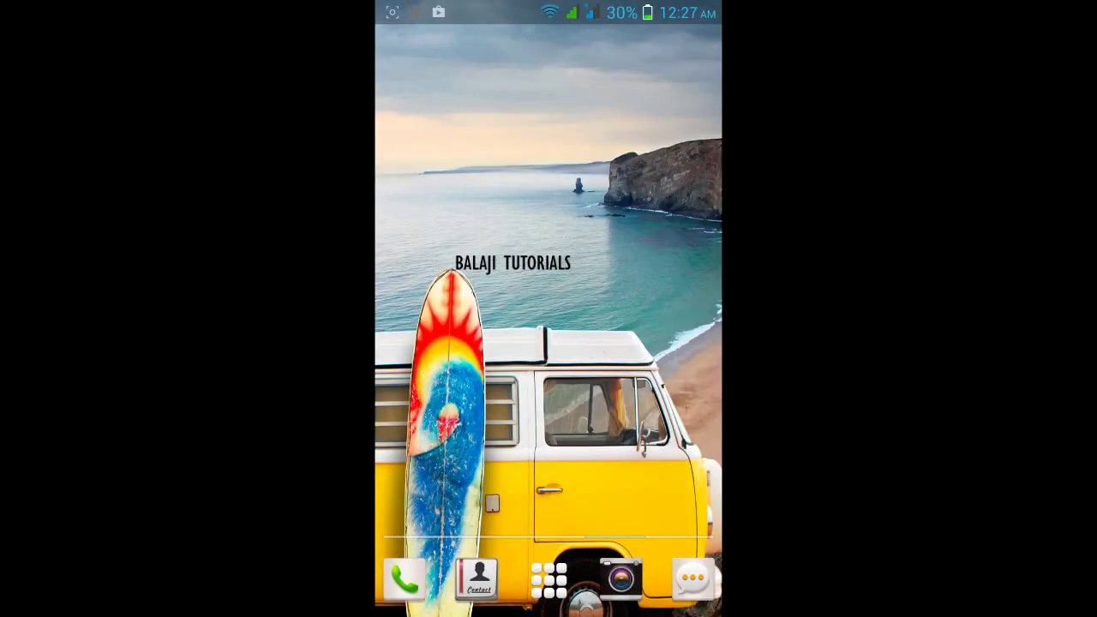
click(548, 580)
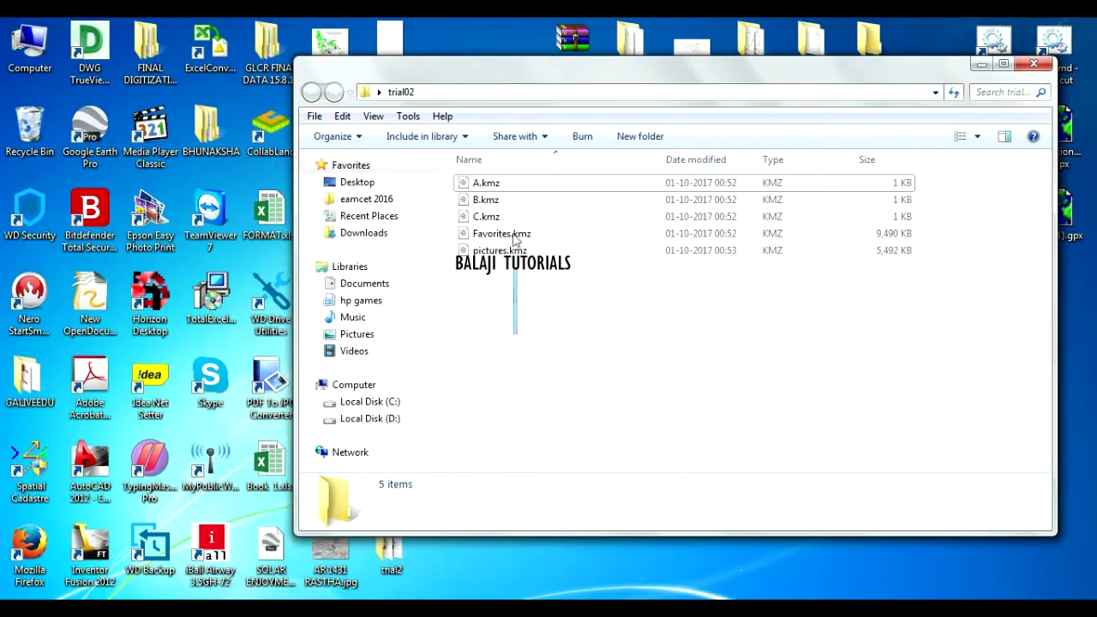
drag(513, 234, 512, 160)
click(553, 308)
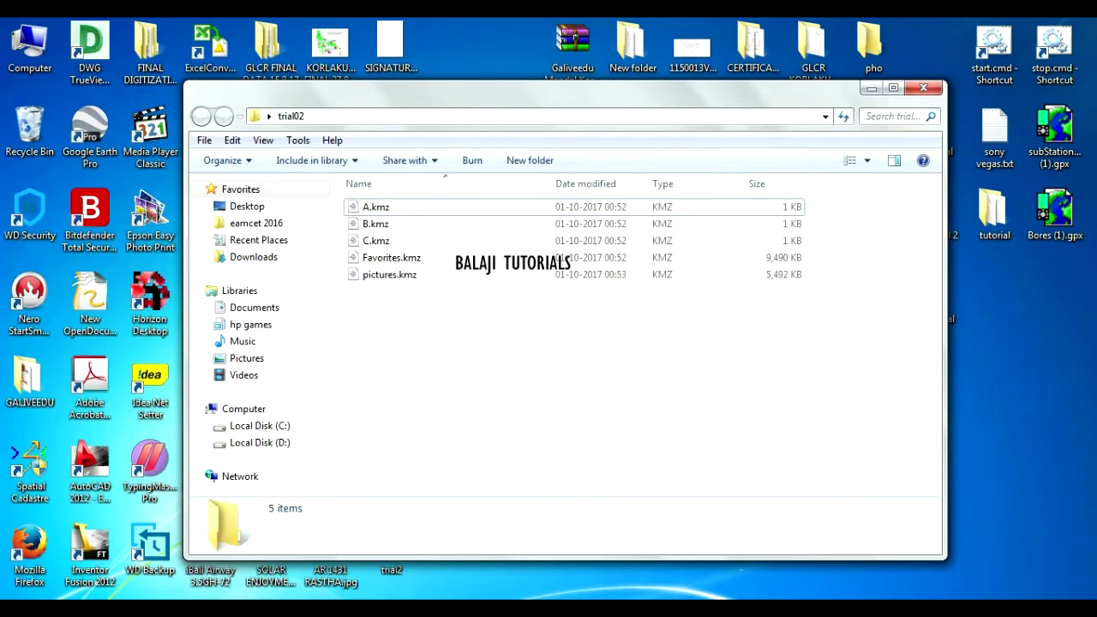
Switch to Google Earth Pro and open A.kmz, B.kmz, C.kmz, Favorites.kmz and pictures.kmz together from the trial02 folder on the desktop.
click(371, 607)
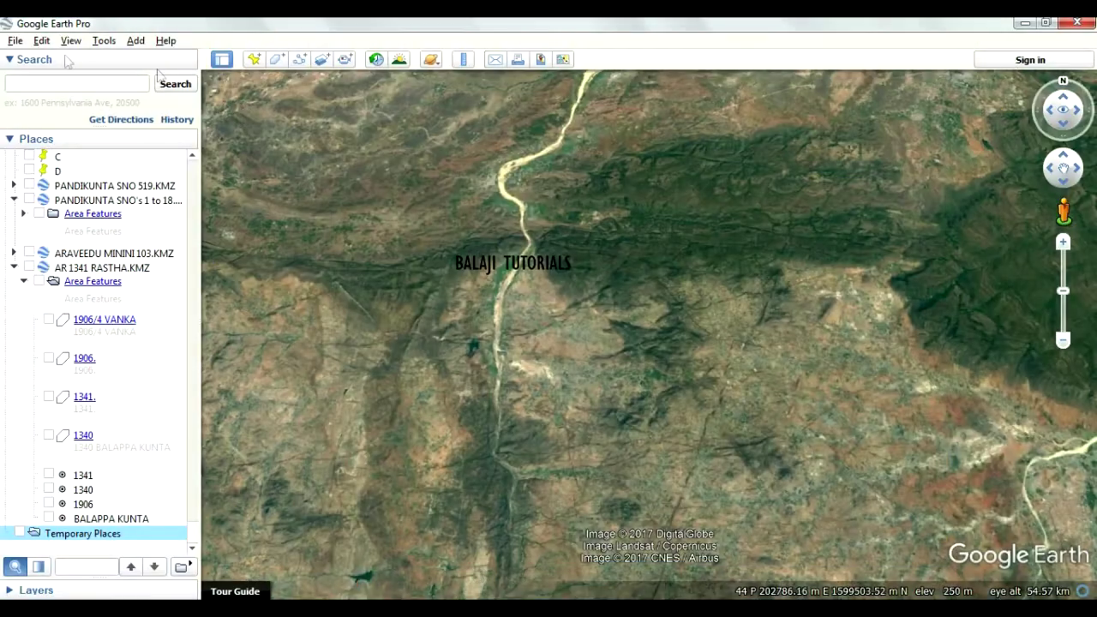
click(12, 42)
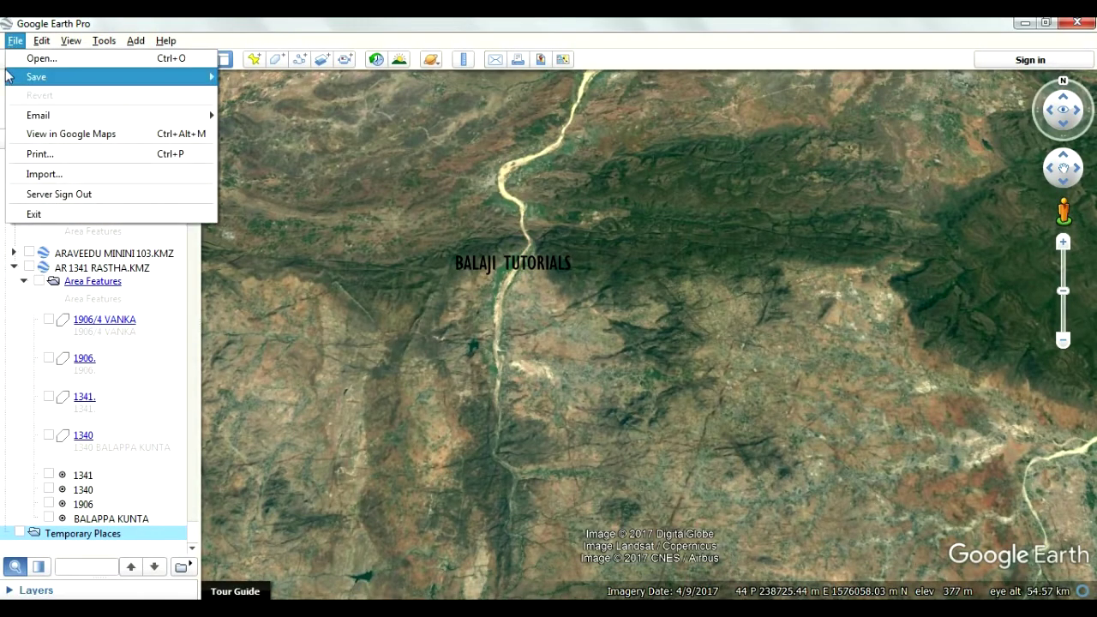
mouse_move(9, 76)
click(130, 24)
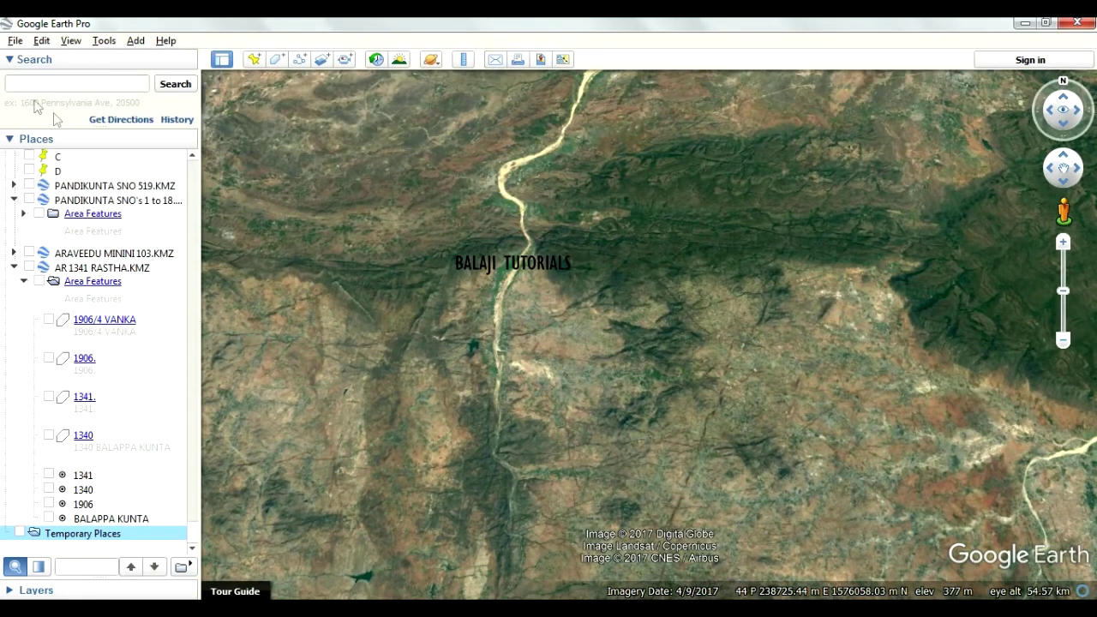
click(14, 40)
click(287, 300)
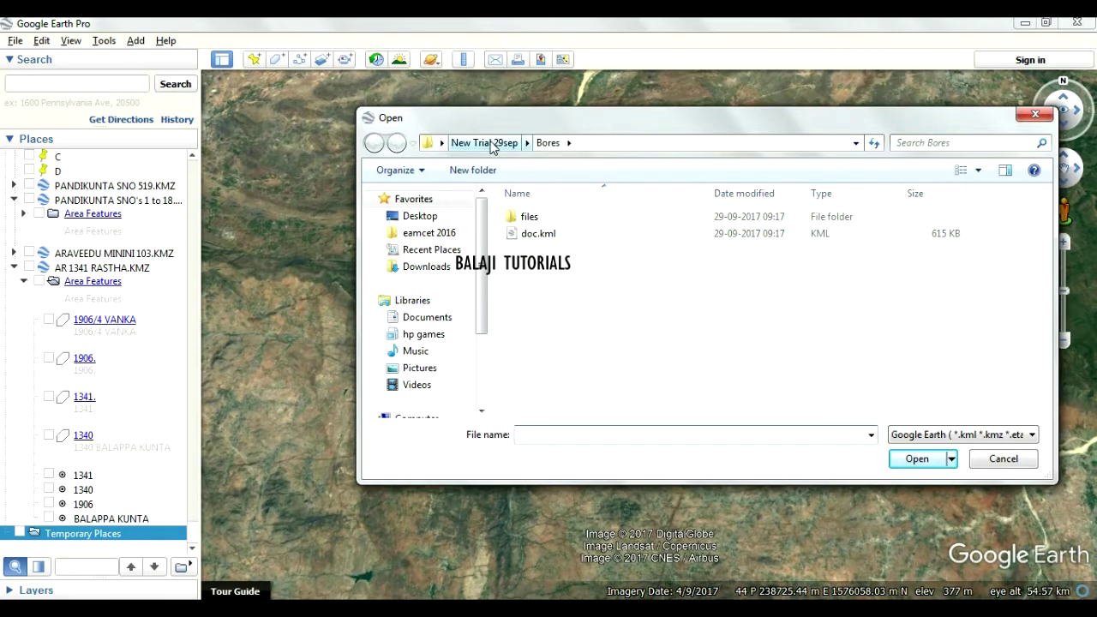
click(428, 143)
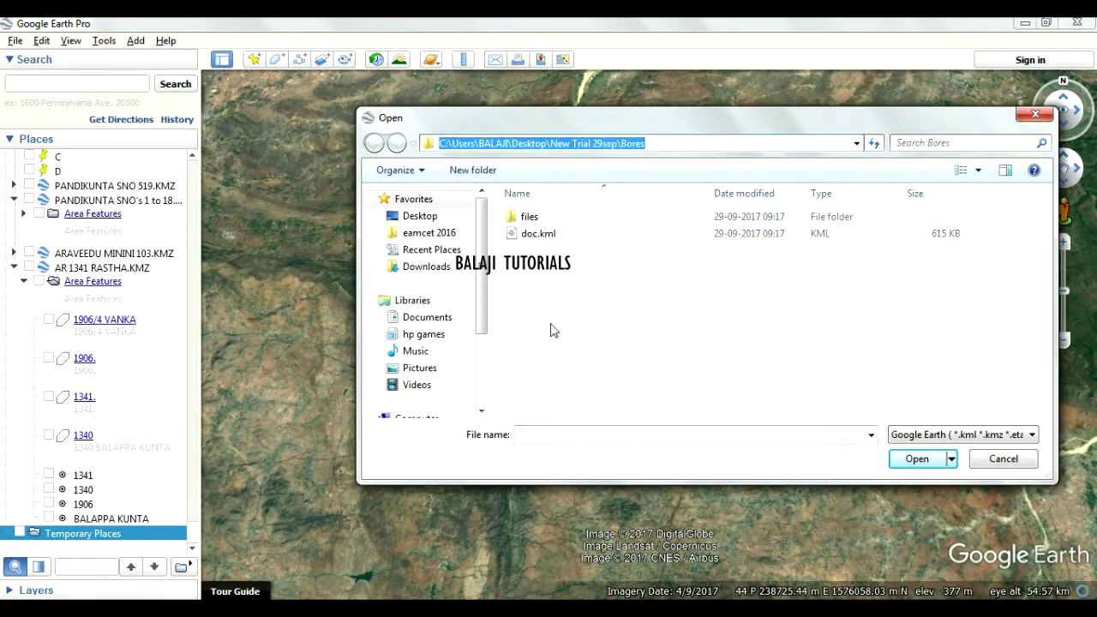
click(551, 325)
click(420, 217)
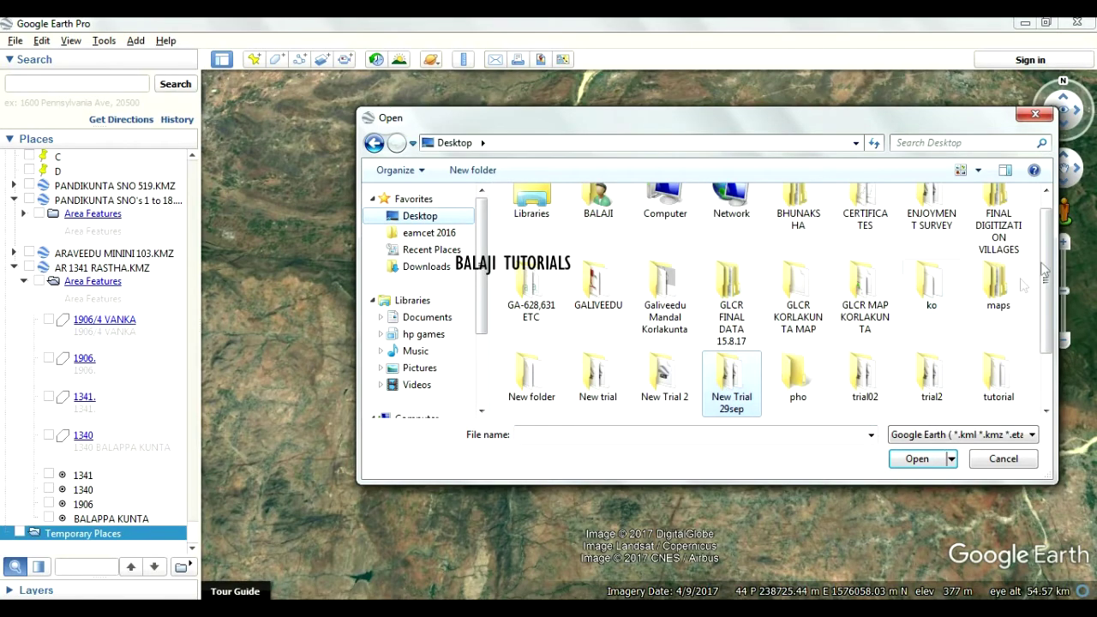
scroll(938, 323, down, 2)
double_click(865, 287)
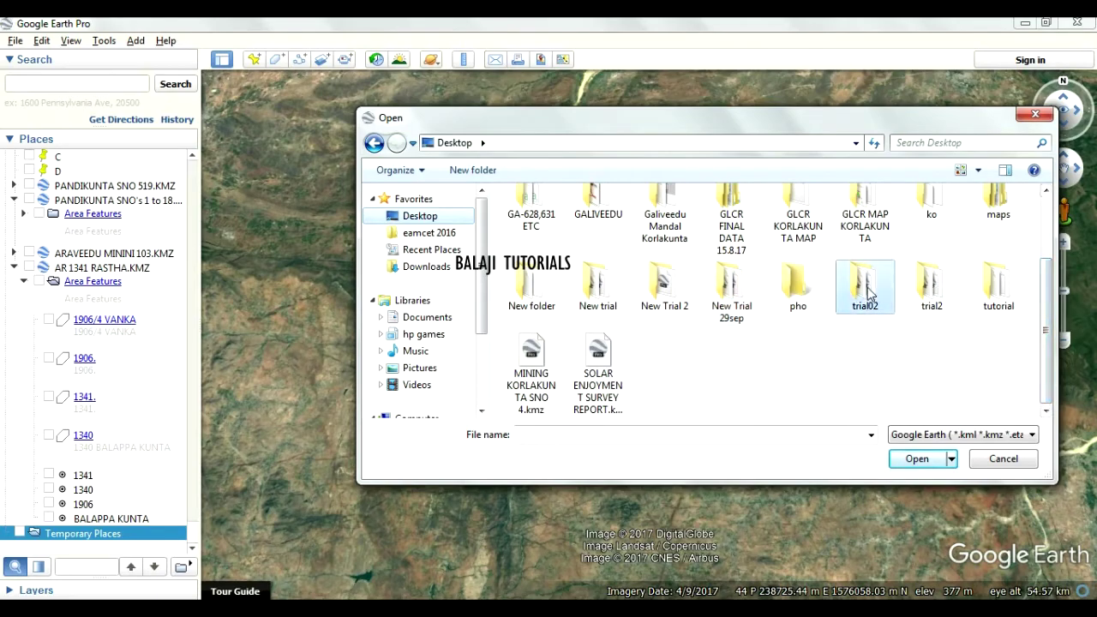
drag(667, 346, 580, 214)
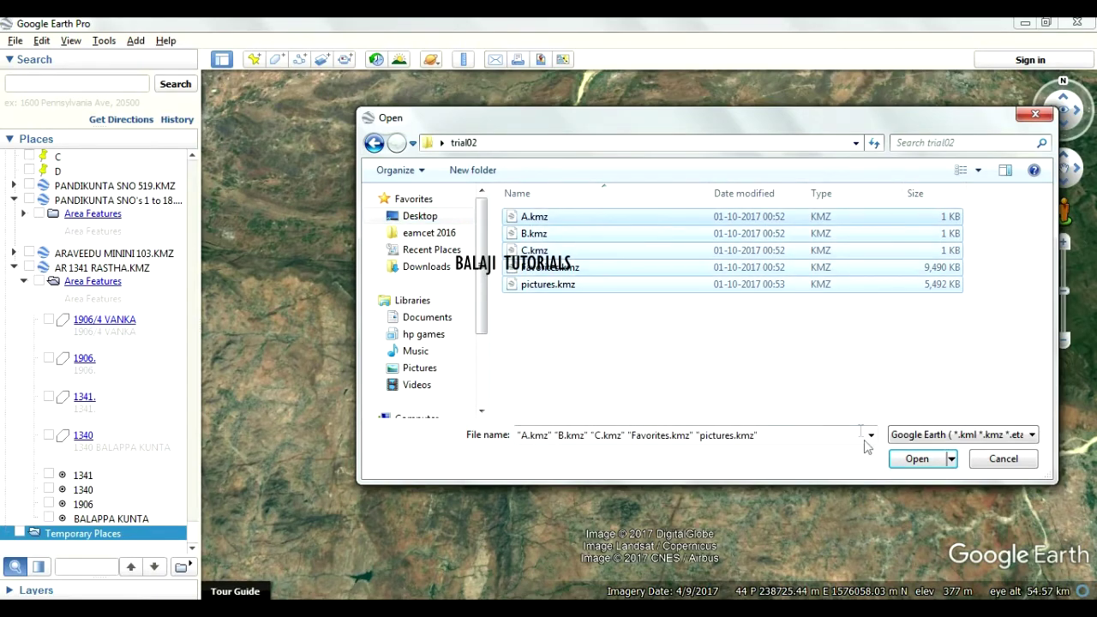
click(918, 460)
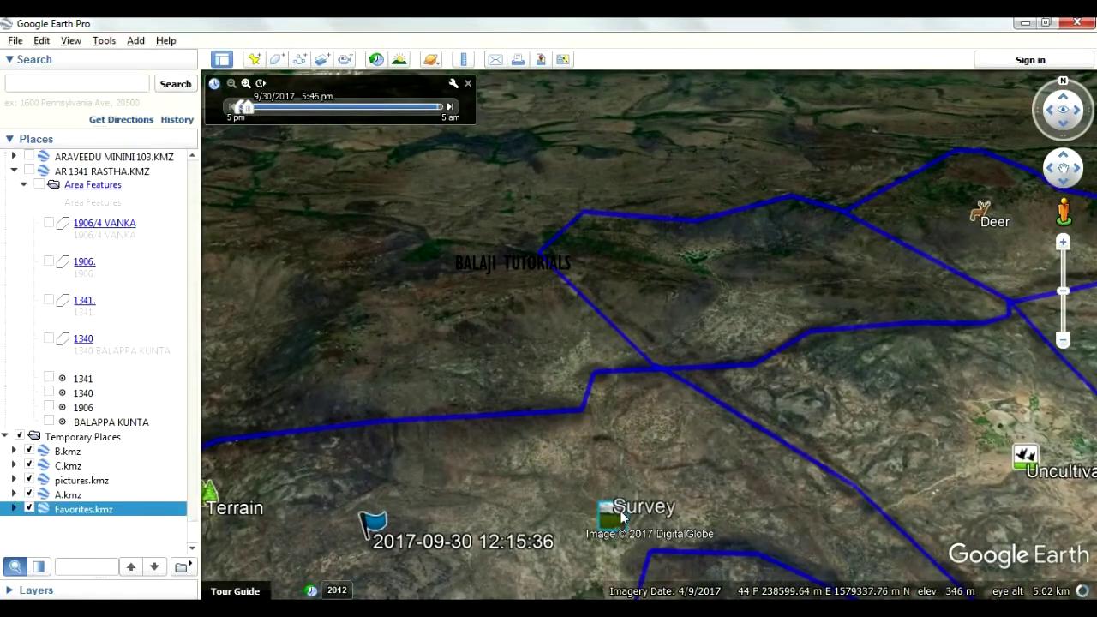
Examine the enlarged photos of the Survey, Uncultivated and Deer placemarks, closing each description balloon.
click(619, 517)
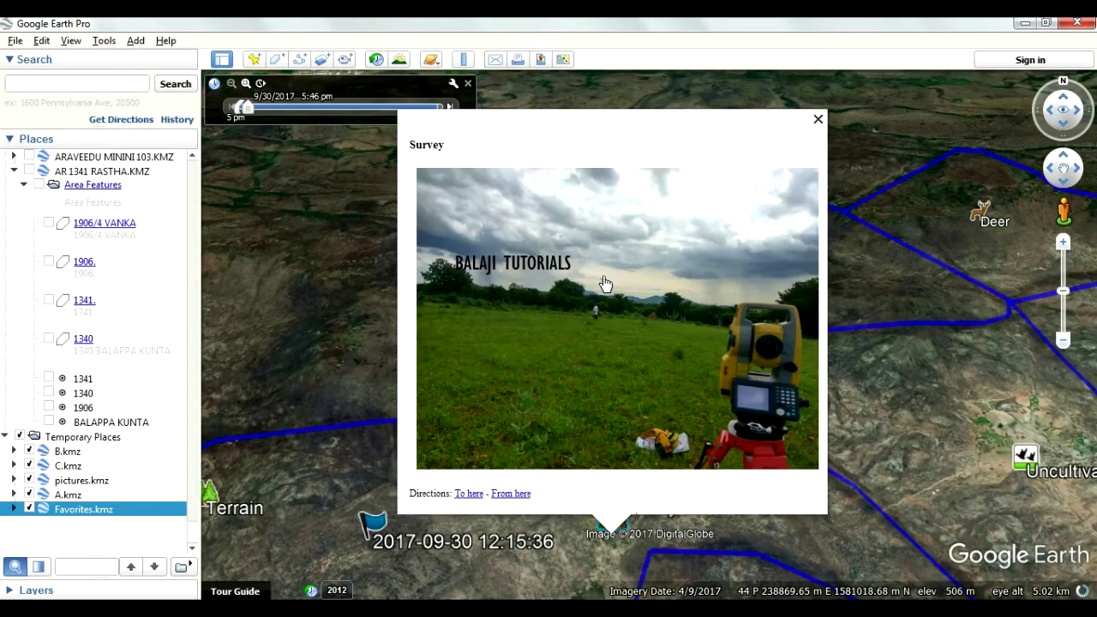
click(817, 121)
drag(878, 460, 727, 397)
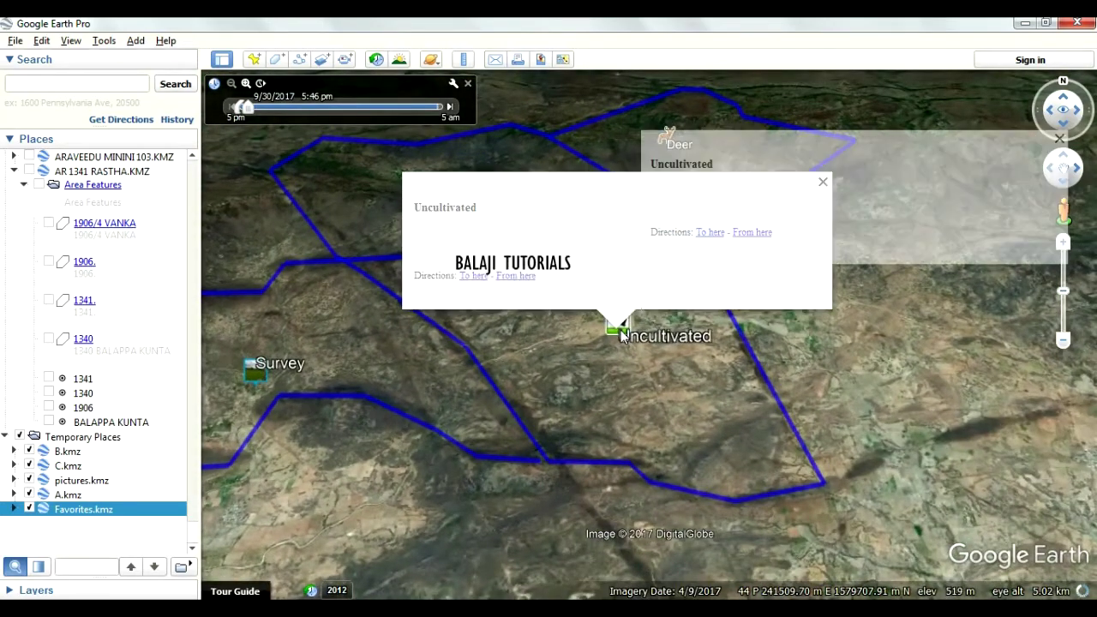
click(658, 343)
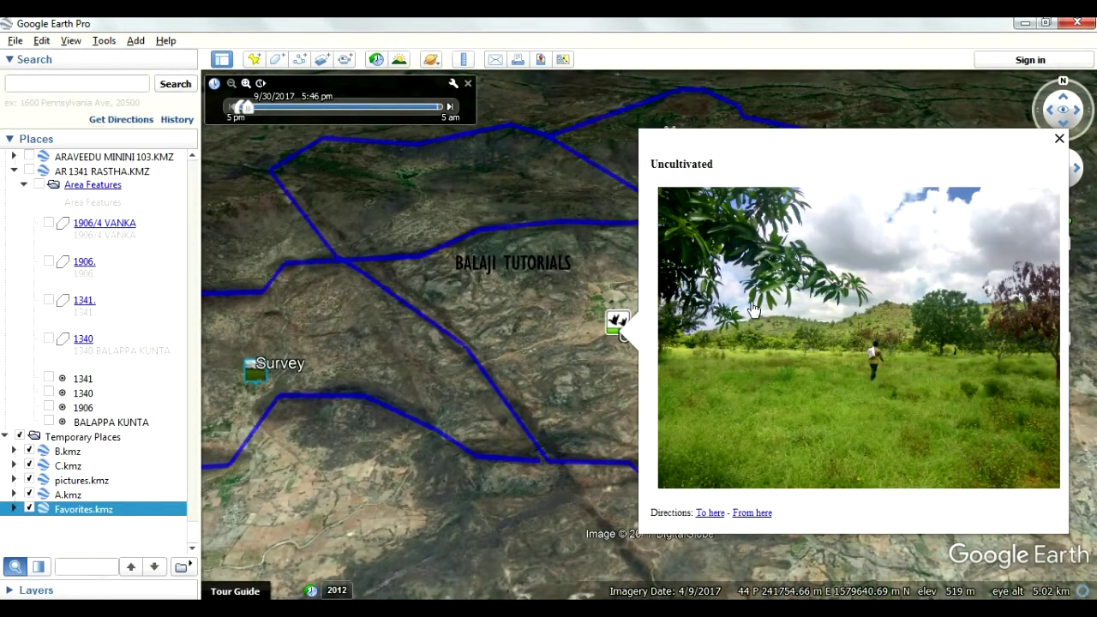
click(1060, 140)
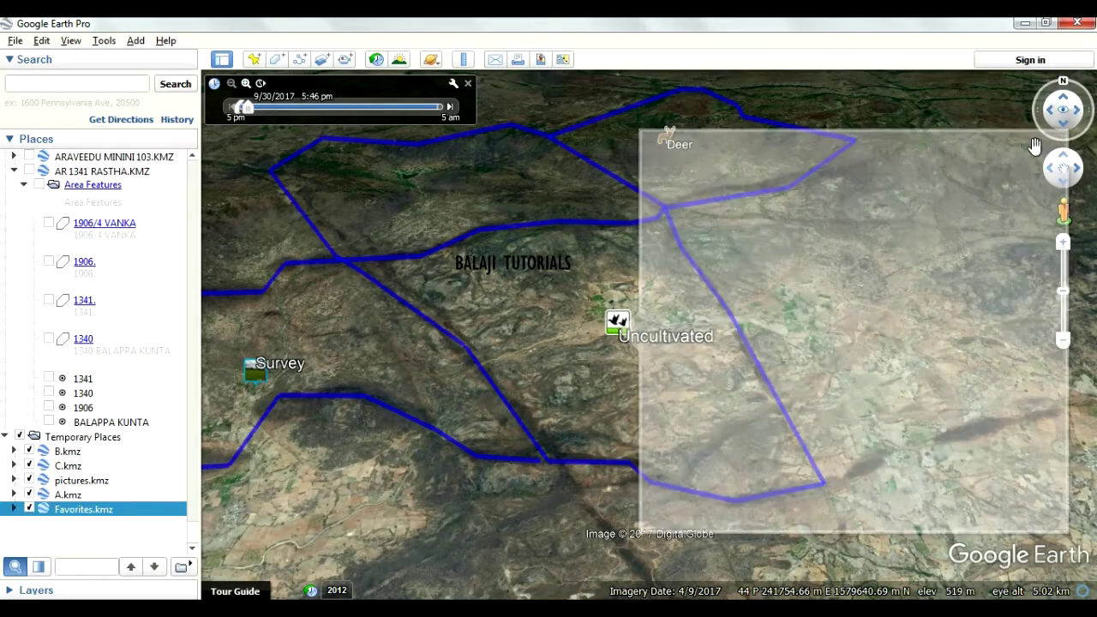
drag(688, 203, 700, 271)
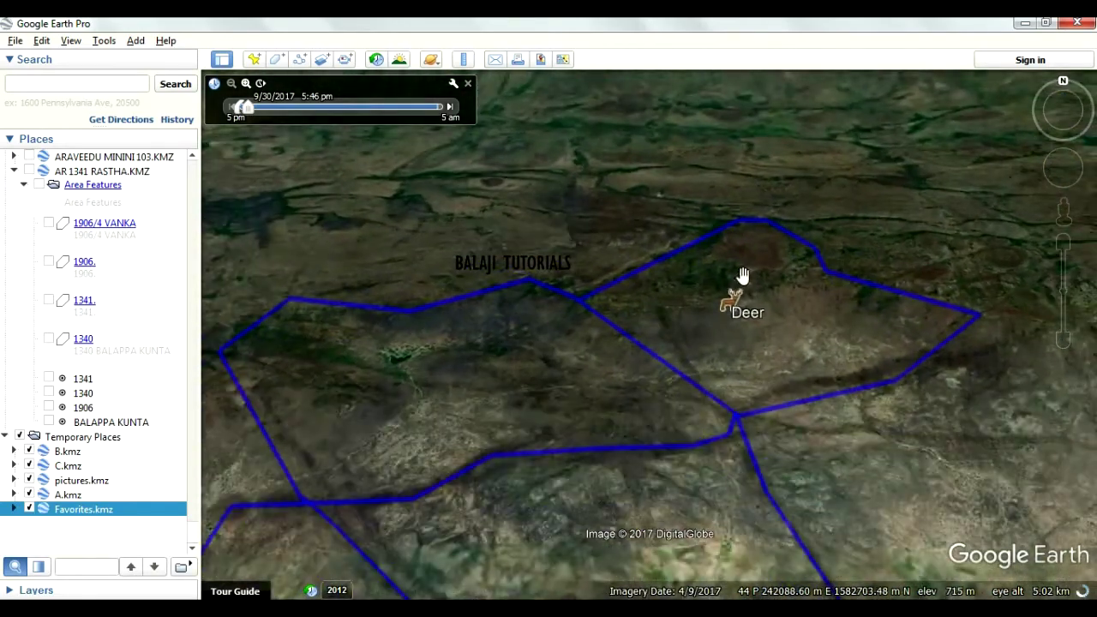
click(742, 305)
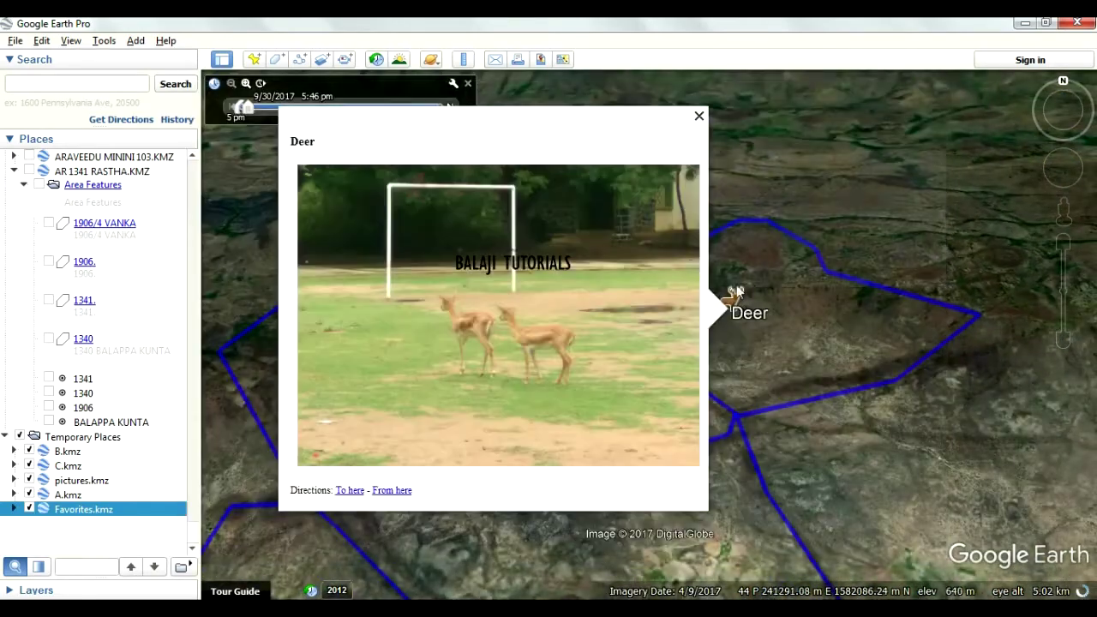
click(699, 116)
Check the Terrain placemark's description, close its balloon and view all the imported tracks and points together.
drag(594, 277, 611, 244)
scroll(611, 244, down, 3)
drag(449, 418, 521, 438)
click(353, 374)
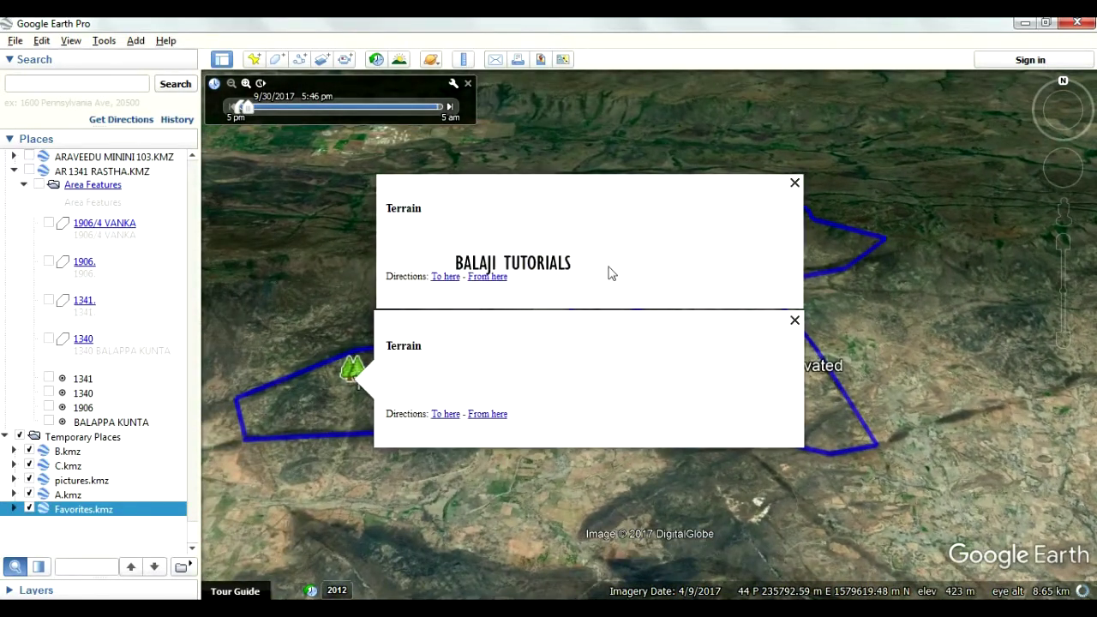
click(795, 184)
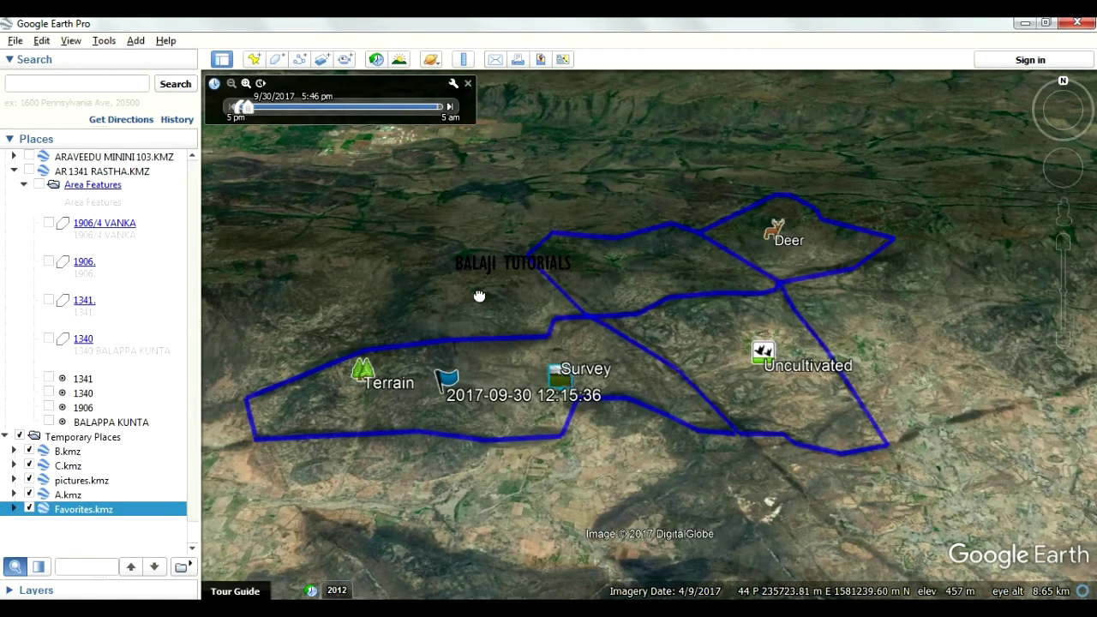
drag(479, 296, 504, 291)
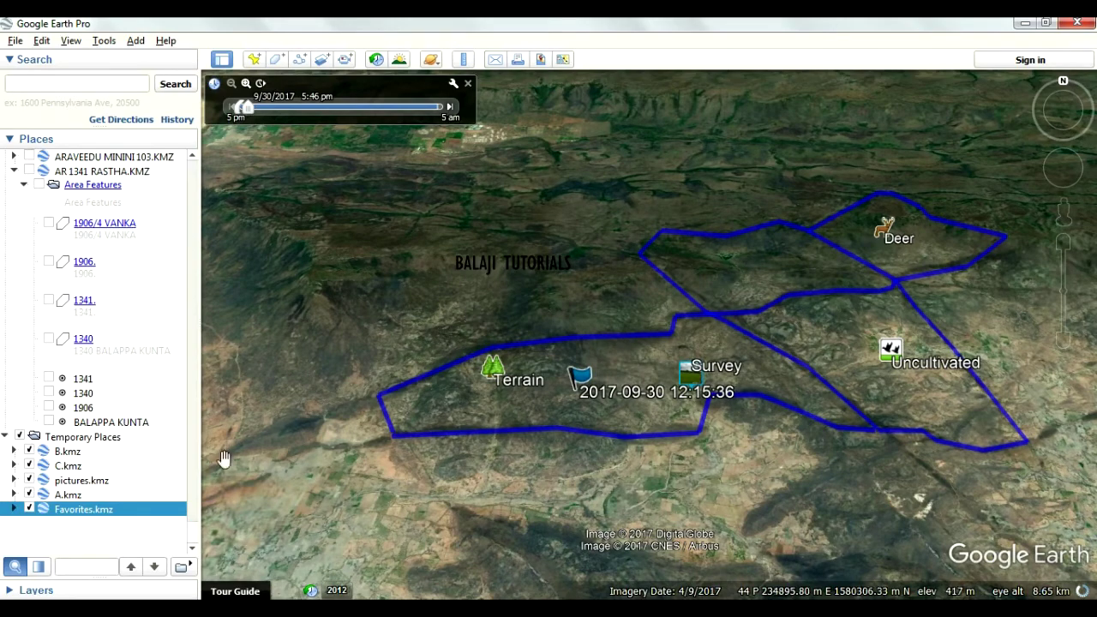
click(137, 540)
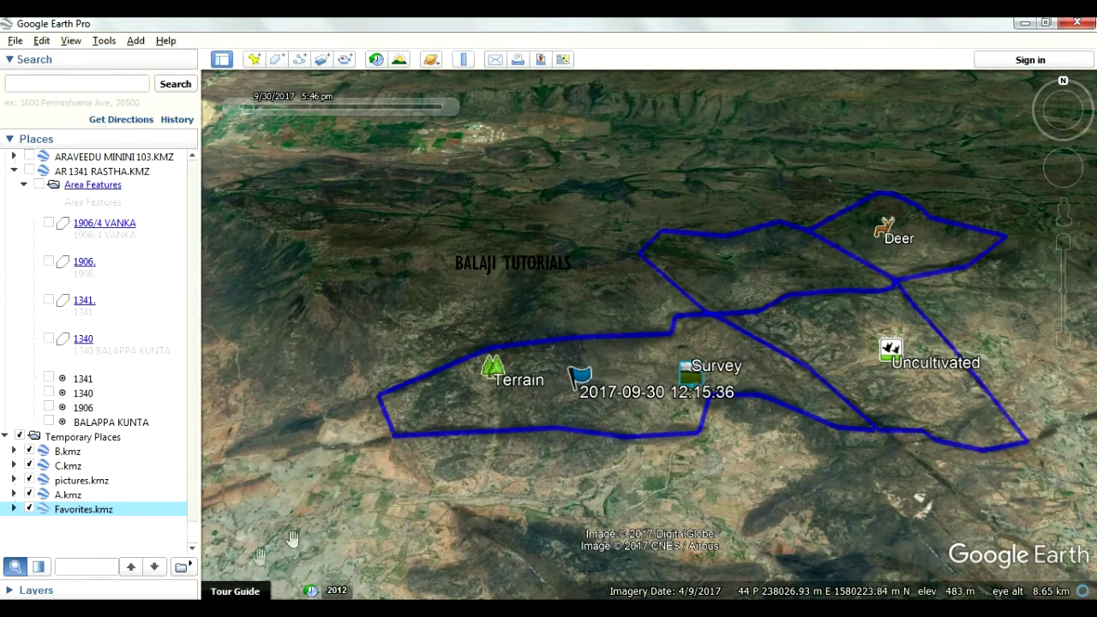
Minimise Google Earth Pro and check the size of Bores.kmz in the New Trial 29sep folder.
click(1025, 23)
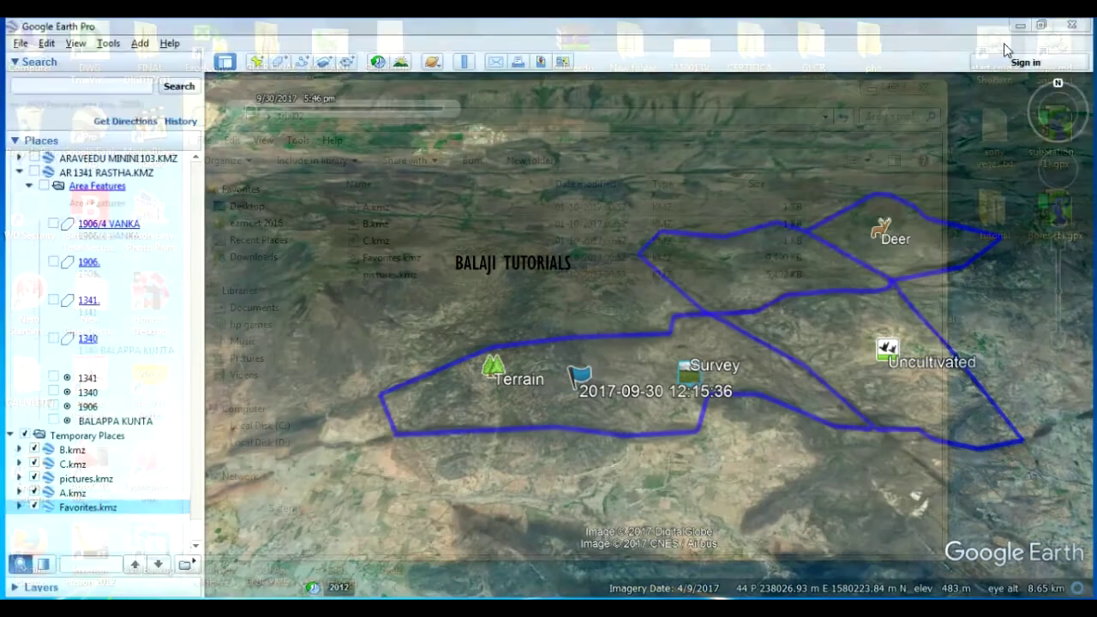
scroll(484, 293, down, 1)
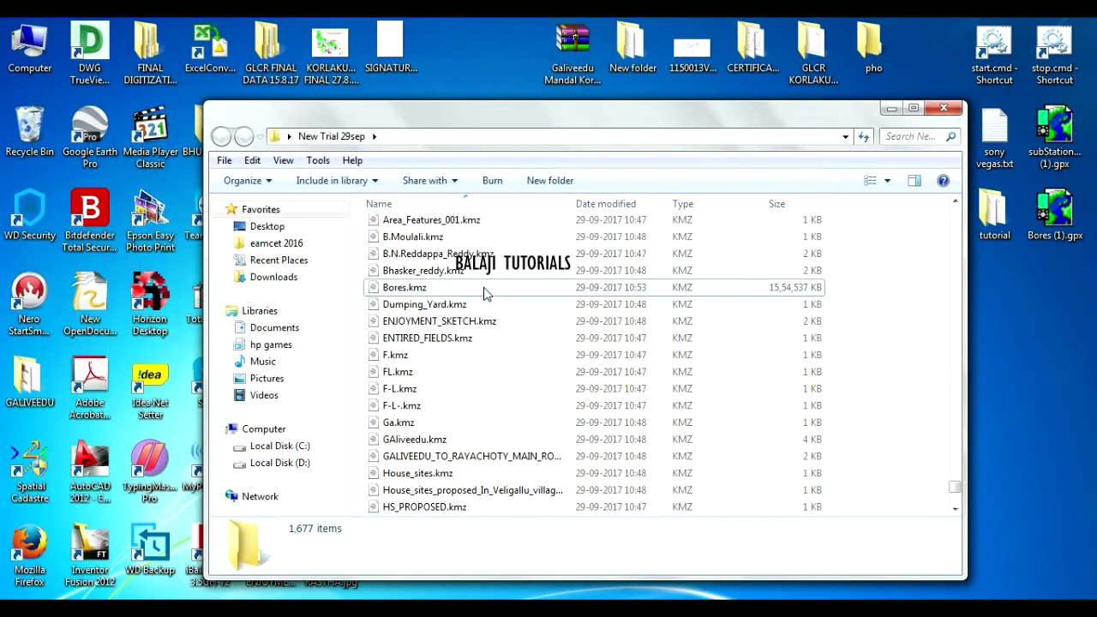
mouse_move(484, 293)
Return to Google Earth Pro and try to open Bores.kmz from the New Trial 29sep folder on the desktop.
click(393, 605)
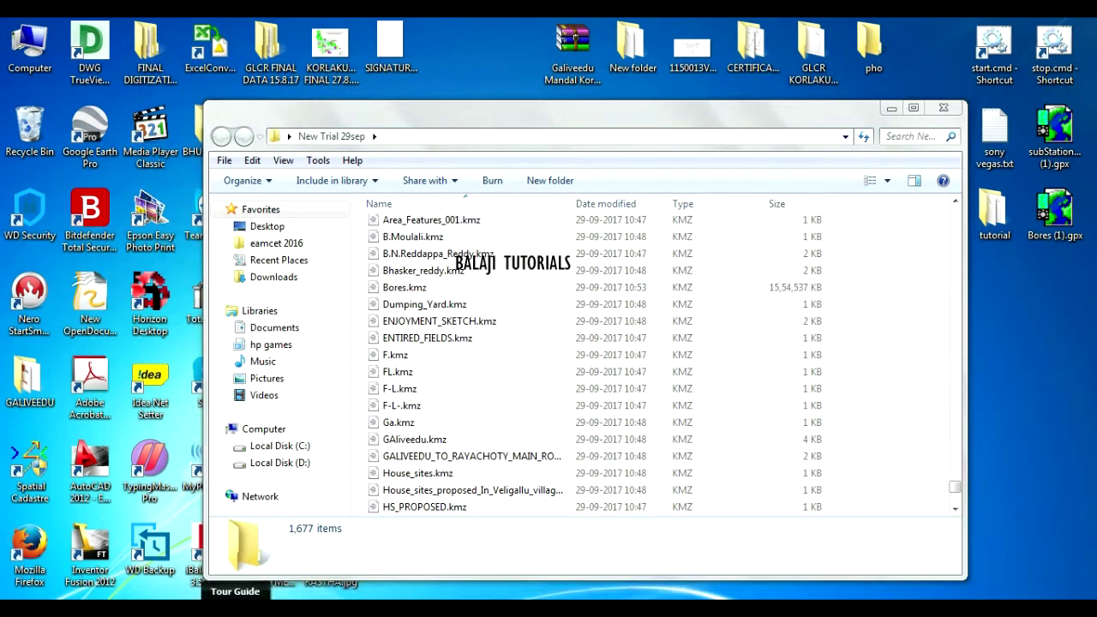
click(15, 41)
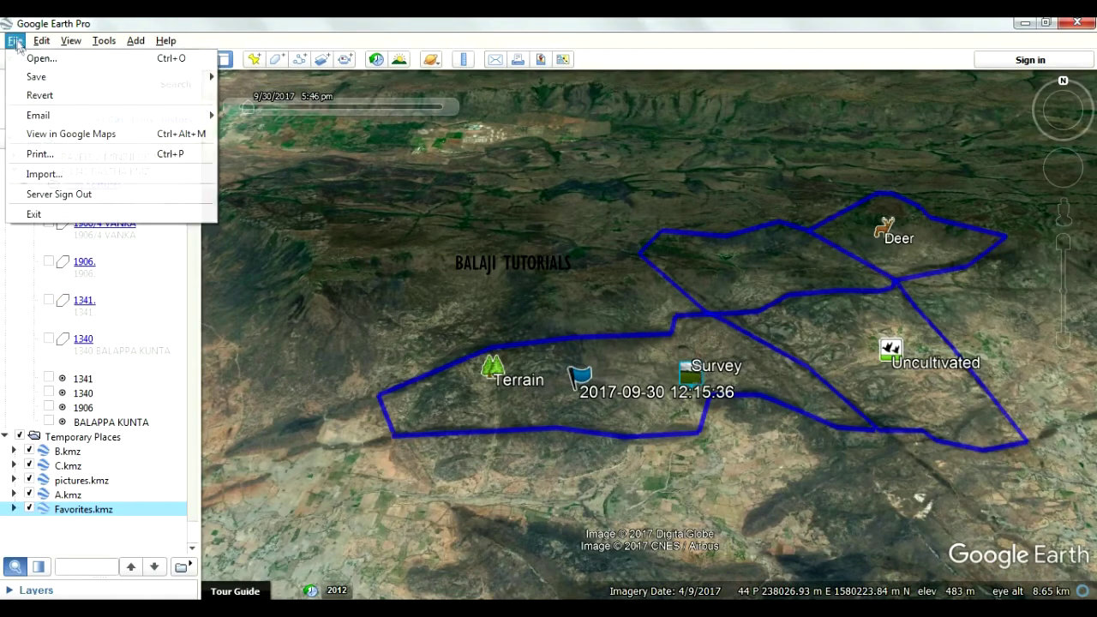
click(39, 57)
click(411, 219)
double_click(739, 376)
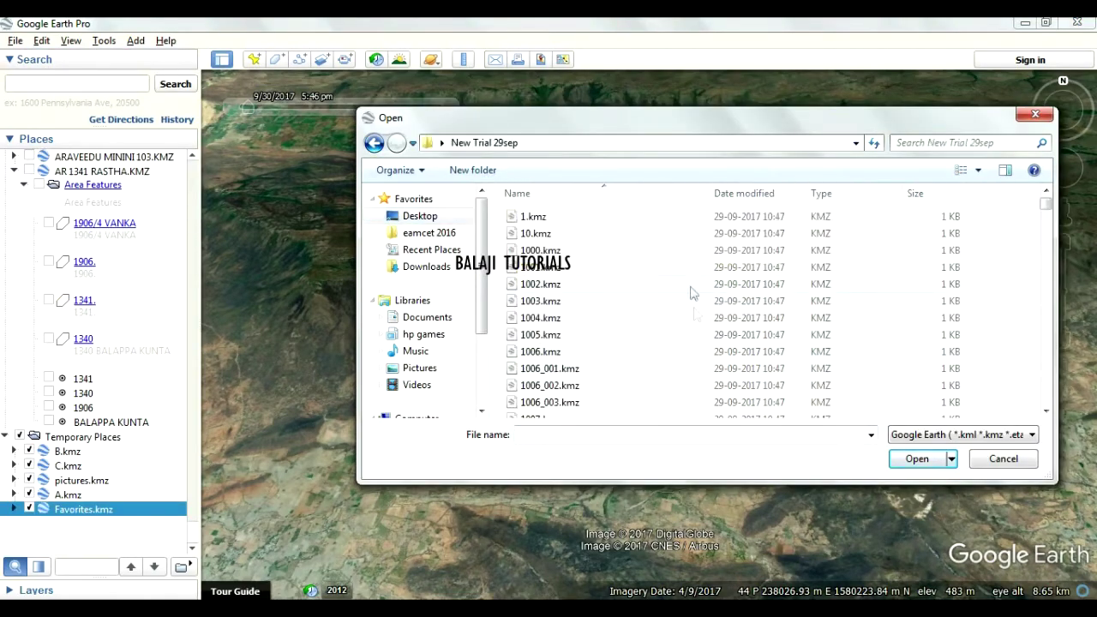
click(691, 309)
key(b)
double_click(601, 262)
double_click(603, 262)
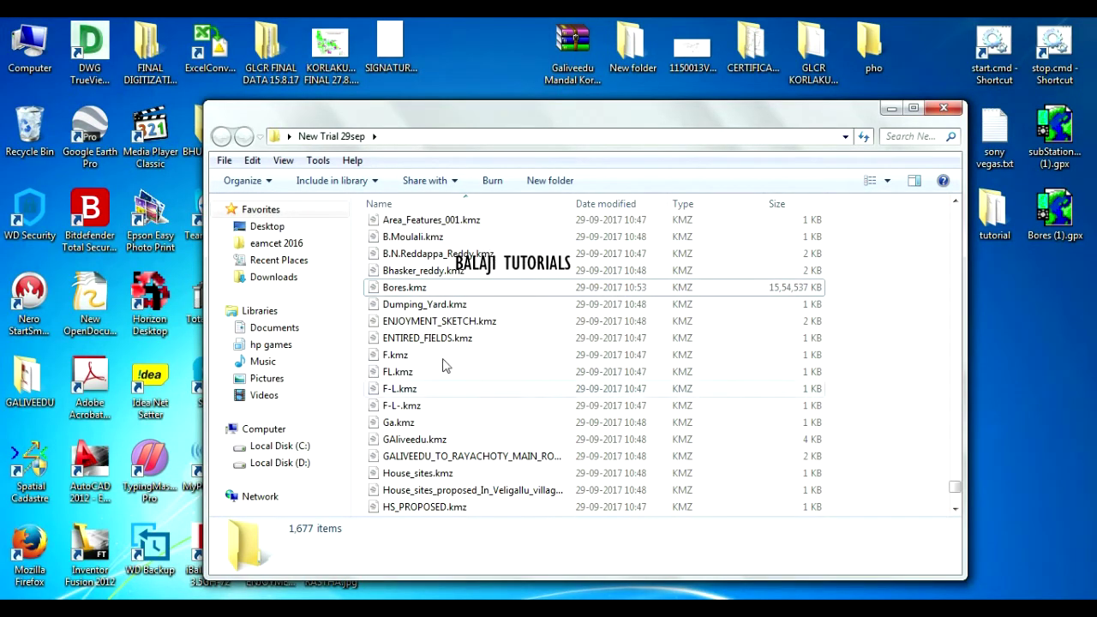
In the New Trial 29sep folder window, rename Bores.kmz to Bores.zip and accept the extension change.
drag(955, 488, 922, 252)
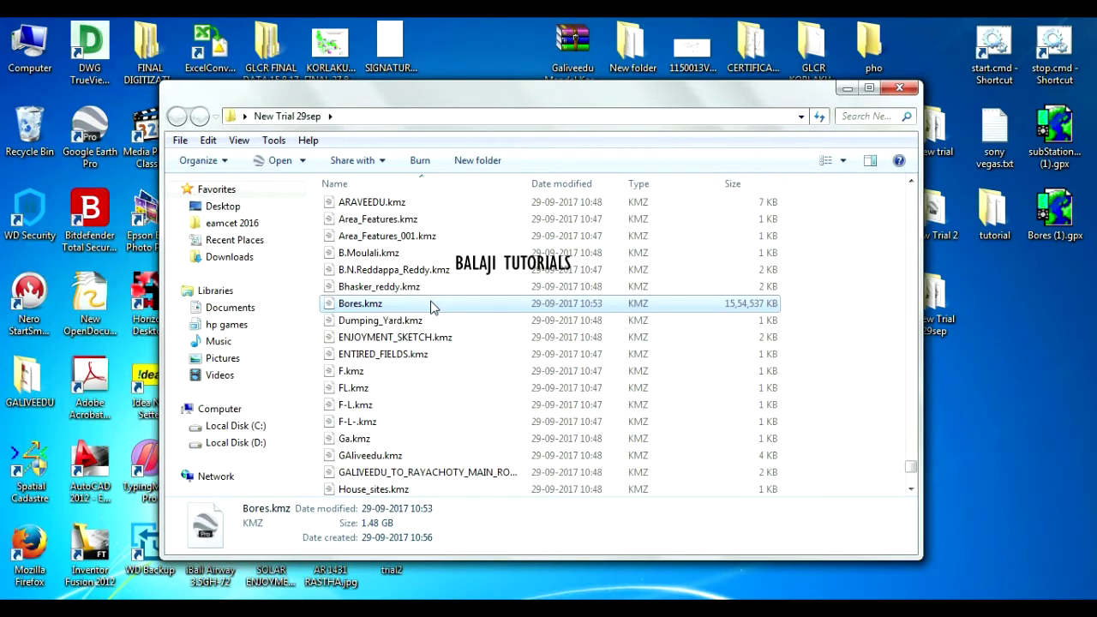
key(F2)
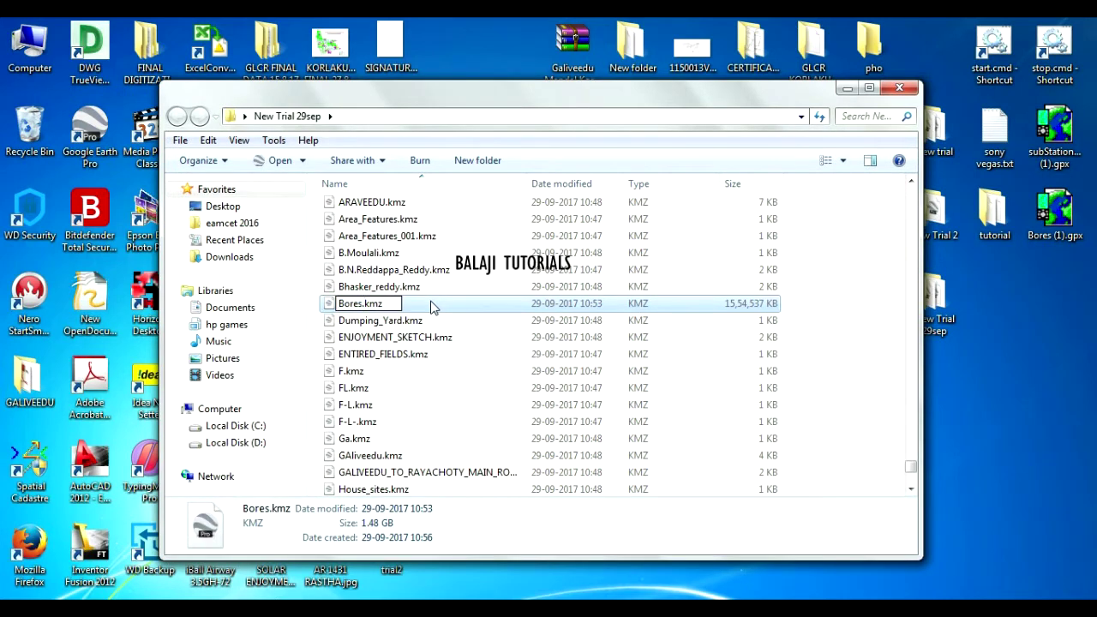
key(BackSpace)
key(BackSpace)
key(Return)
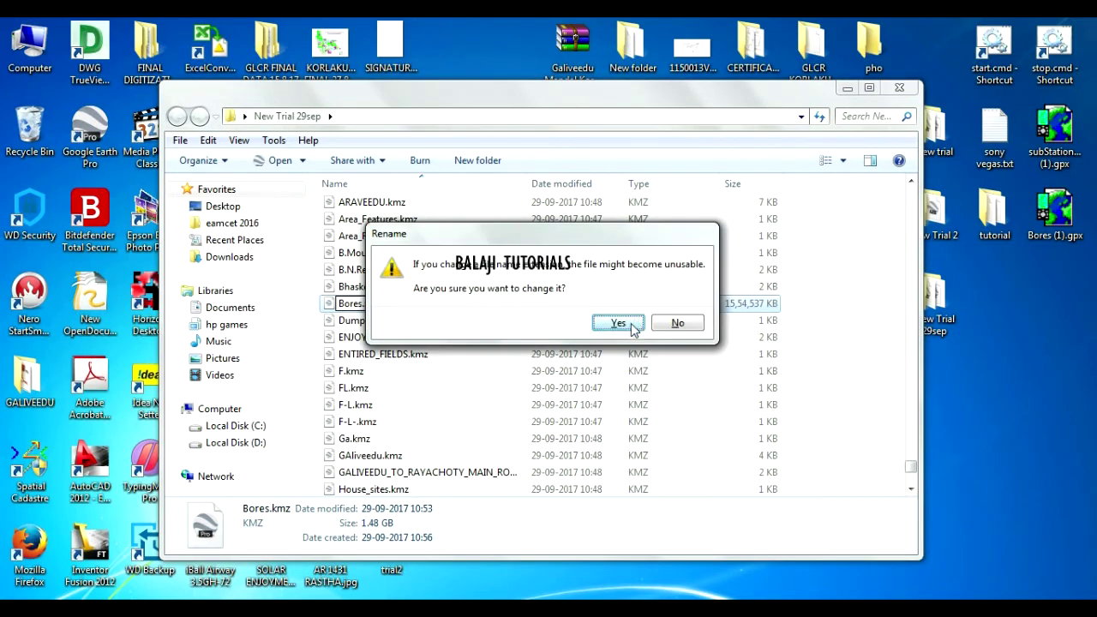
click(632, 330)
click(839, 342)
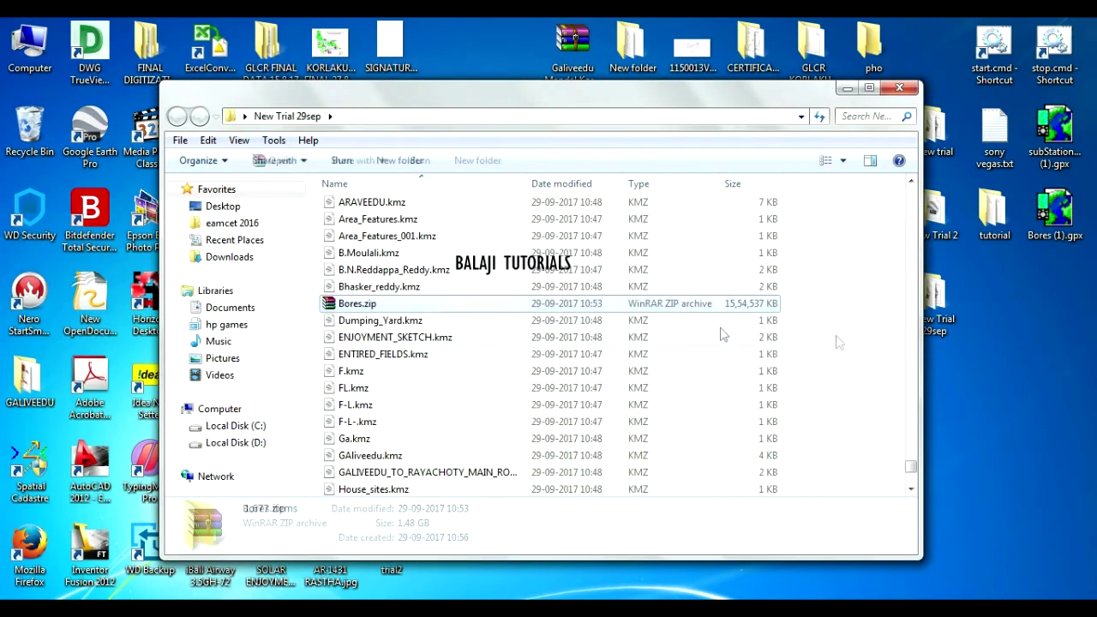
Open the extracted Bores folder, examine the images in its files subfolder and go back up one level.
drag(911, 473, 911, 193)
double_click(403, 211)
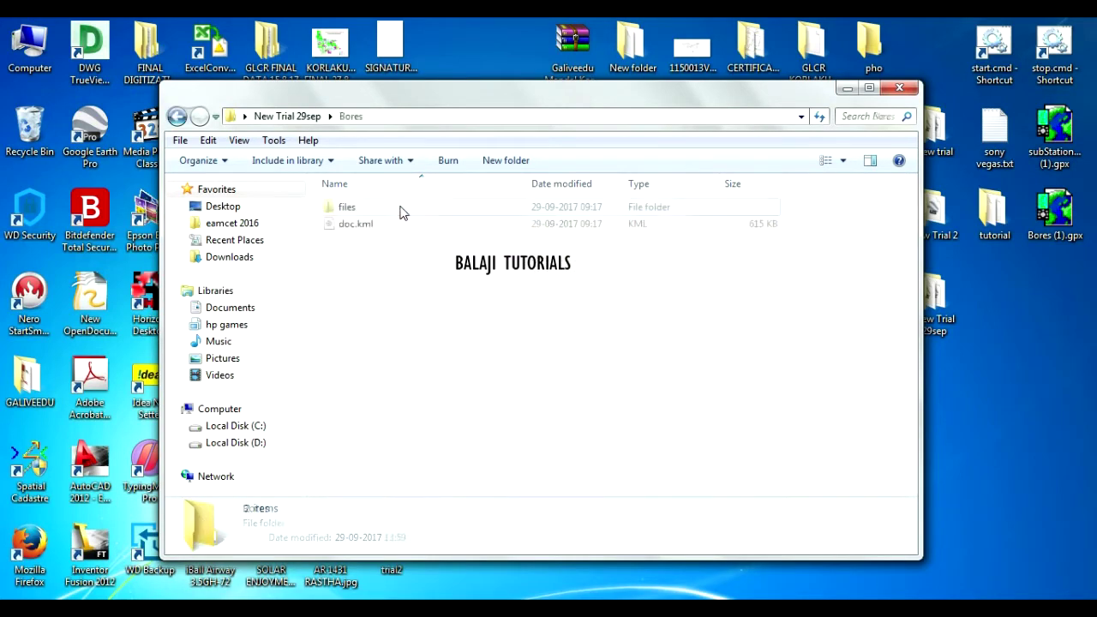
double_click(381, 209)
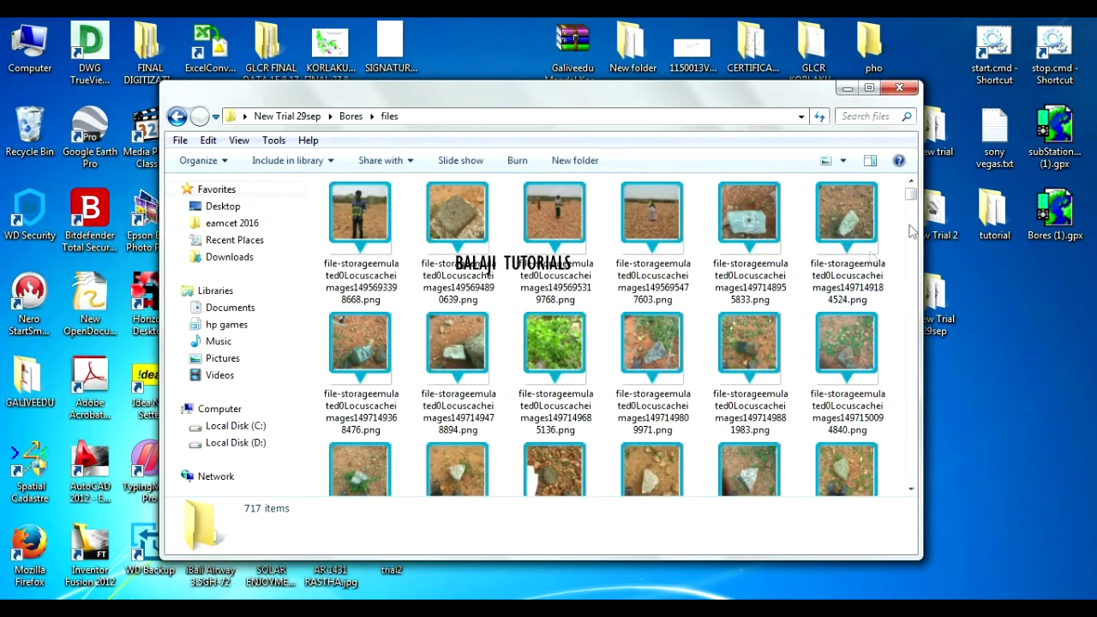
drag(910, 200, 913, 284)
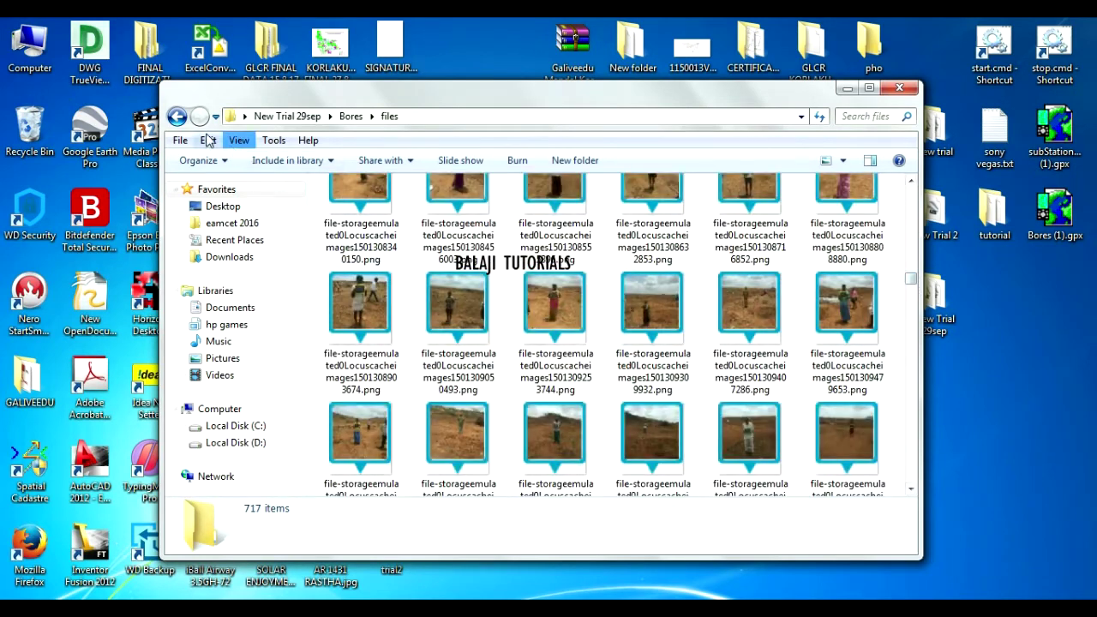
click(178, 117)
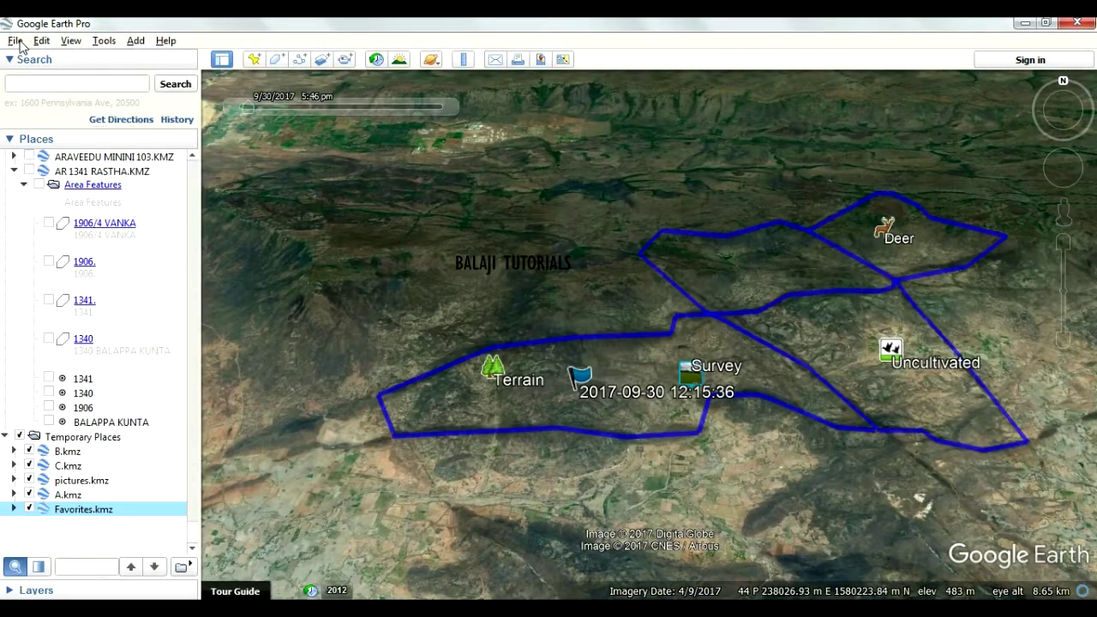
In Google Earth Pro, open doc.kml from the Bores folder inside New Trial 29sep.
click(16, 41)
click(34, 54)
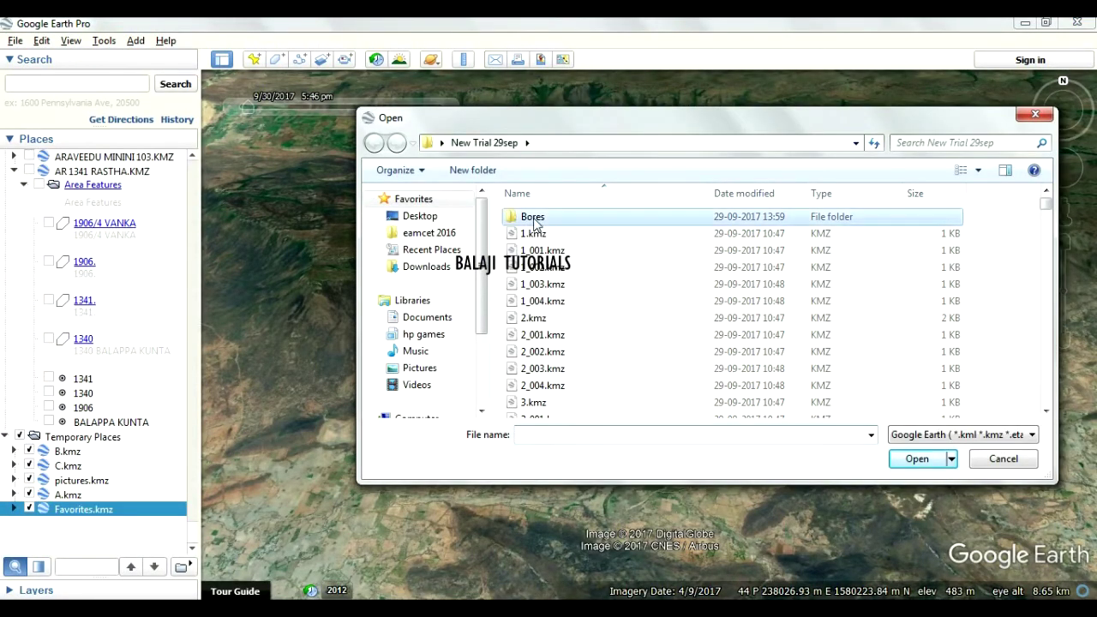
double_click(465, 215)
click(522, 232)
click(914, 458)
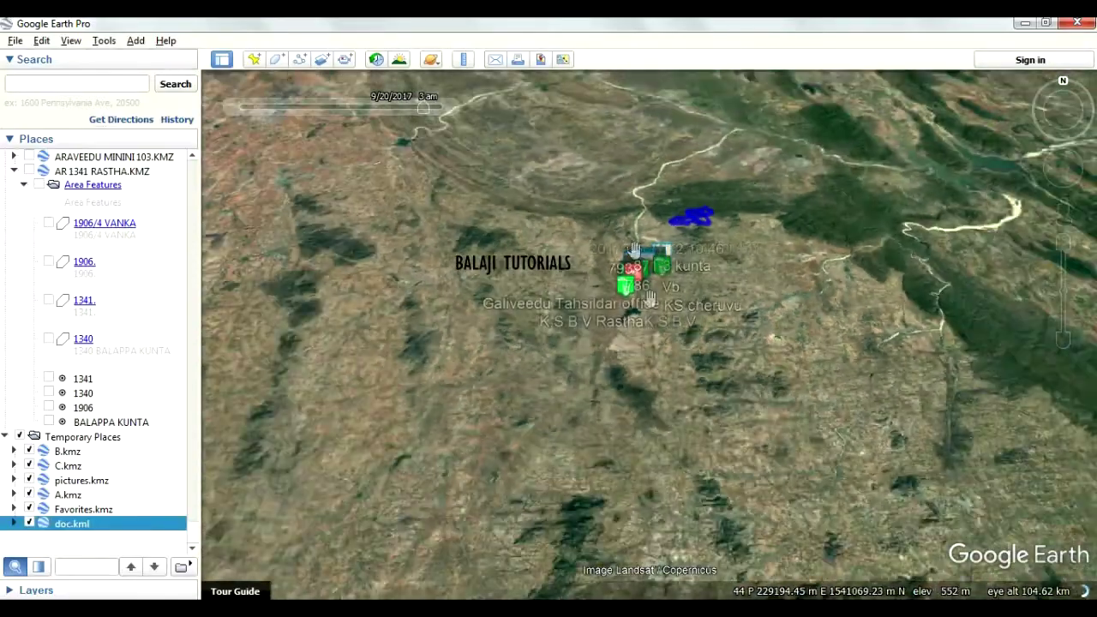
Examine the placemarks loaded from doc.kml at close range around the 19.9.17 point.
scroll(634, 269, up, 5)
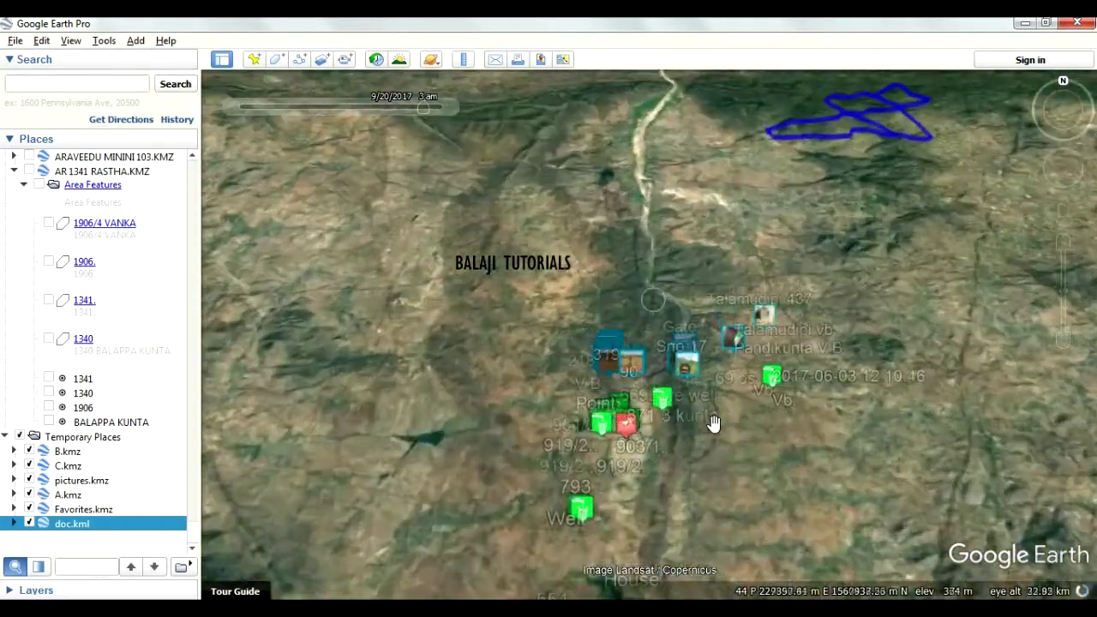
scroll(711, 407, up, 3)
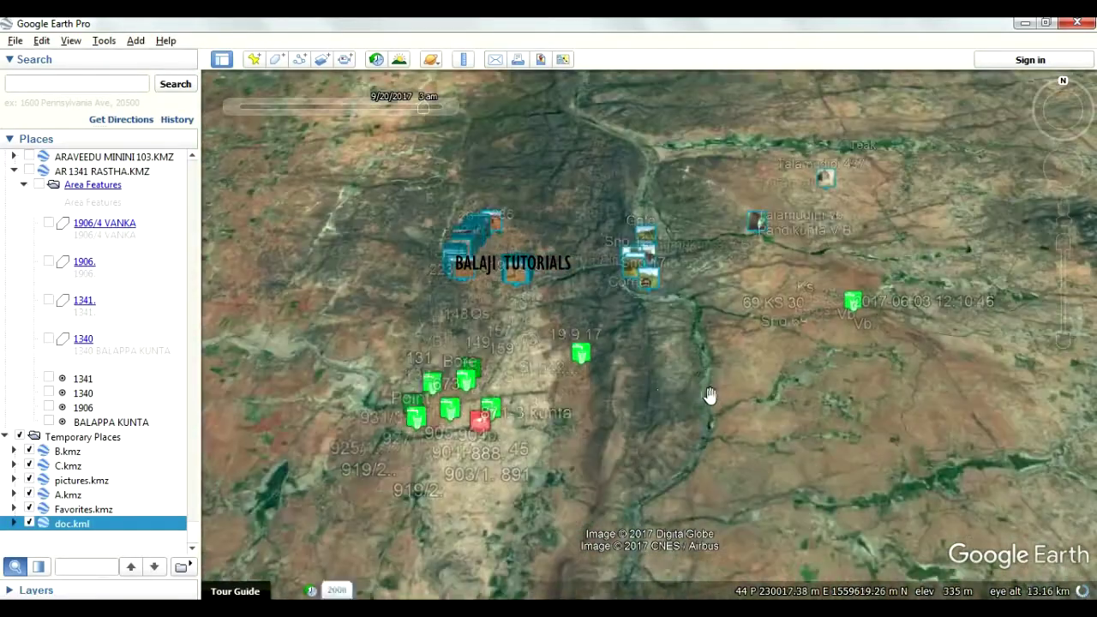
scroll(646, 376, up, 3)
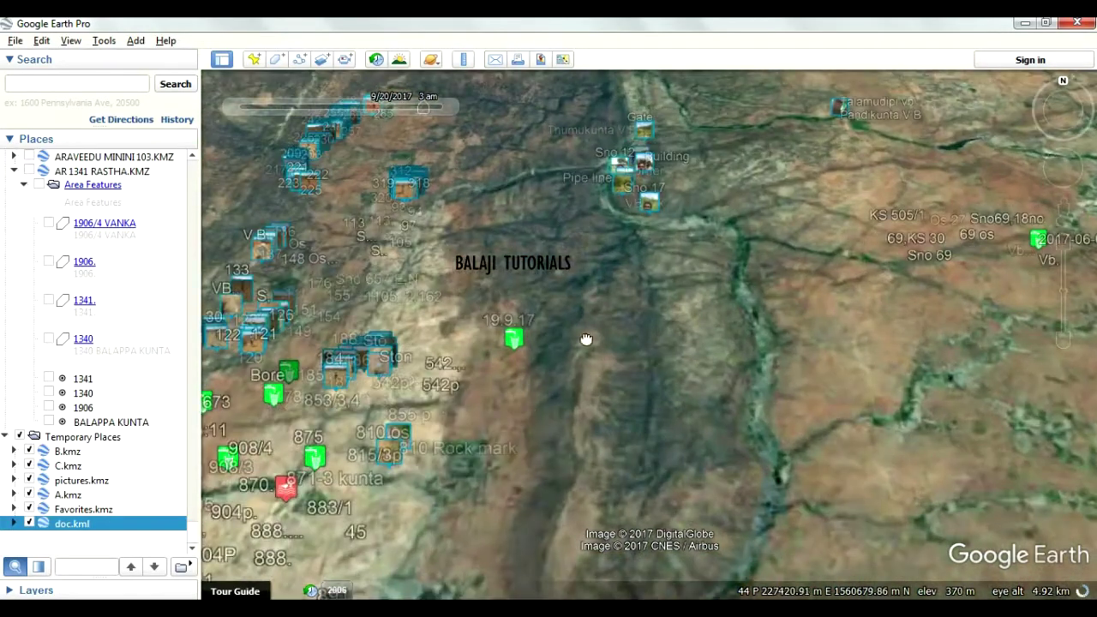
drag(586, 339, 605, 315)
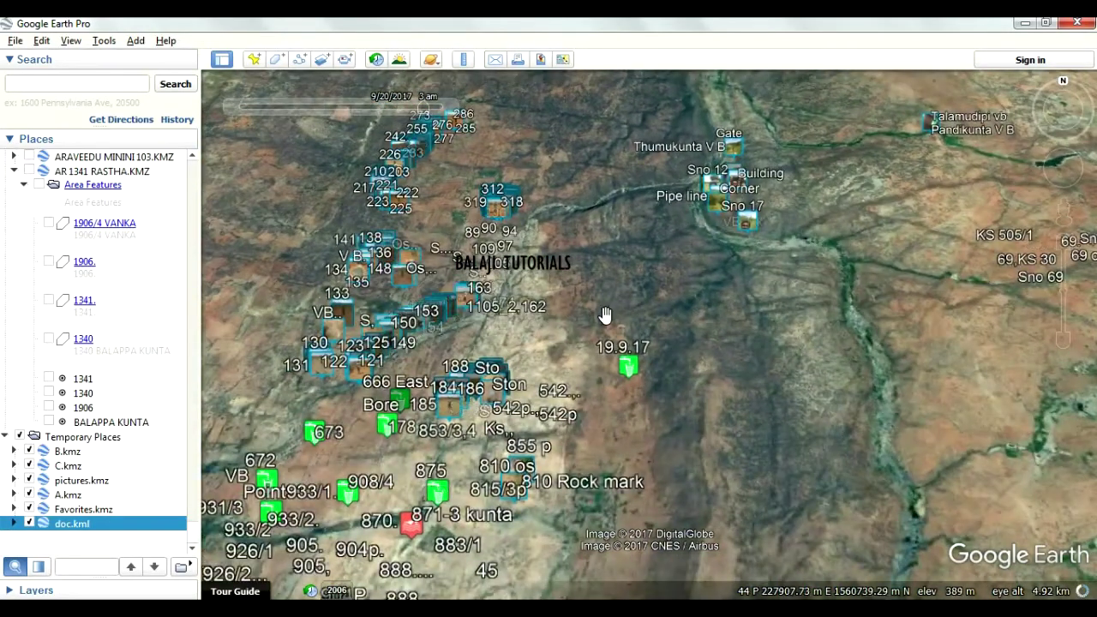